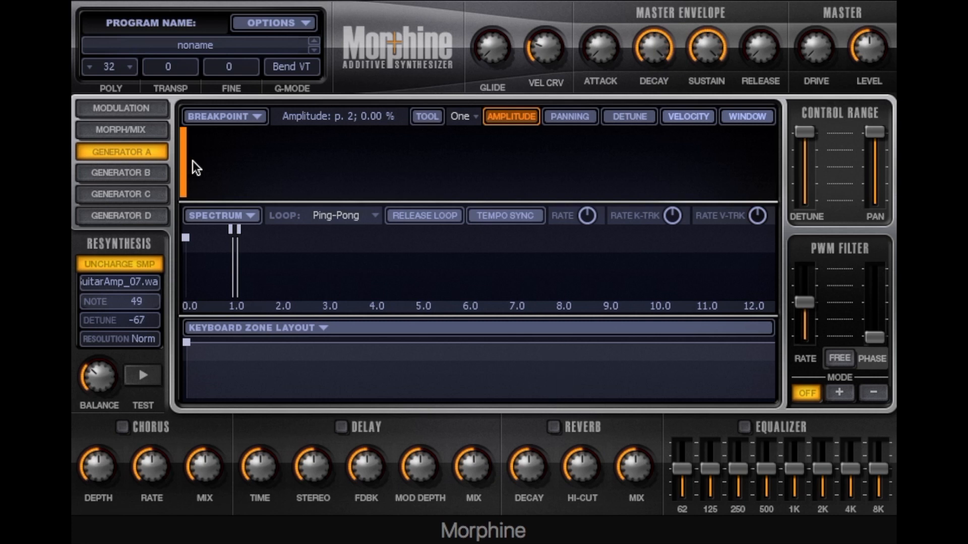
- Draw individual overtones in Generator A's amplitude graph, forming a spectrum that falls off to about 16% at partial 42
{"action": "mouse_move", "coordinate": [195, 162]}
{"action": "left_mouse_down"}
{"action": "mouse_move", "coordinate": [196, 147]}
{"action": "mouse_move", "coordinate": [226, 177]}
{"action": "mouse_move", "coordinate": [260, 183]}
{"action": "mouse_move", "coordinate": [190, 160]}
{"action": "mouse_move", "coordinate": [190, 144]}
{"action": "left_mouse_up"}
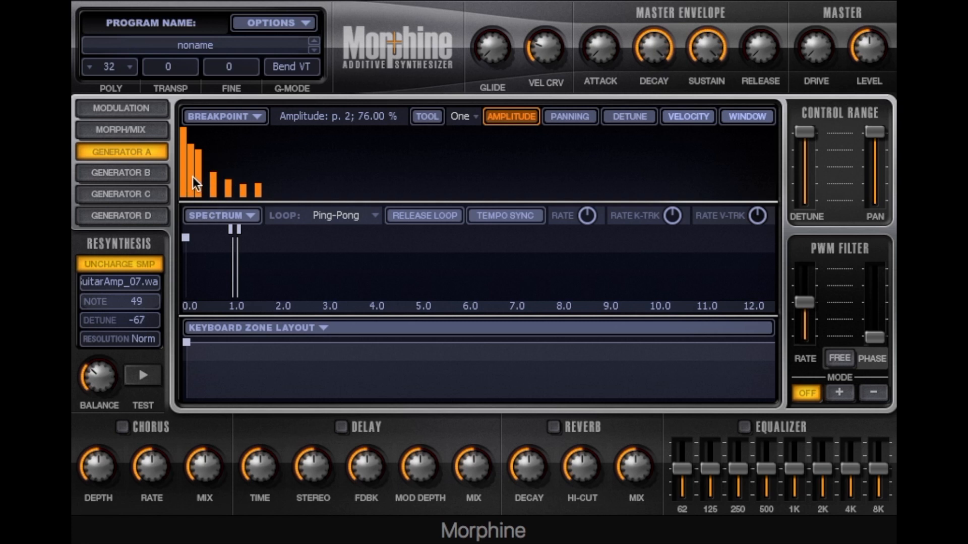
{"action": "mouse_move", "coordinate": [193, 176]}
{"action": "left_mouse_down"}
{"action": "mouse_move", "coordinate": [191, 191]}
{"action": "mouse_move", "coordinate": [269, 211]}
{"action": "left_mouse_up"}
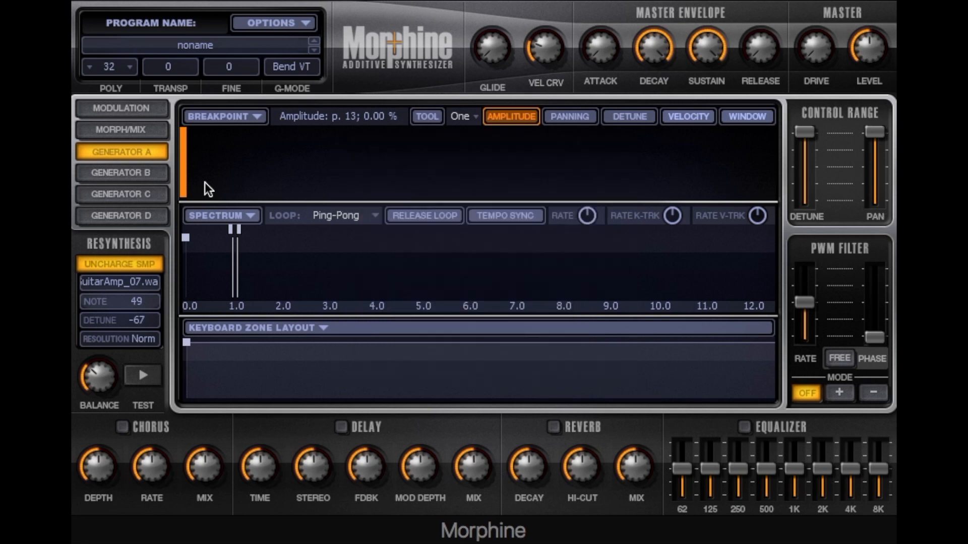
{"action": "left_click_drag", "start_coordinate": [194, 183], "coordinate": [194, 143]}
{"action": "left_click_drag", "start_coordinate": [201, 180], "coordinate": [206, 158]}
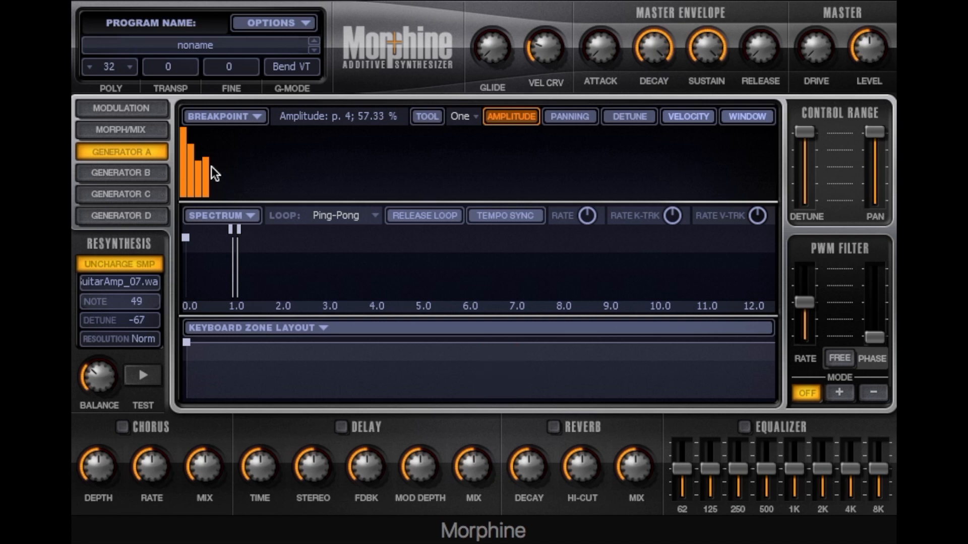
{"action": "left_click_drag", "start_coordinate": [212, 166], "coordinate": [457, 185]}
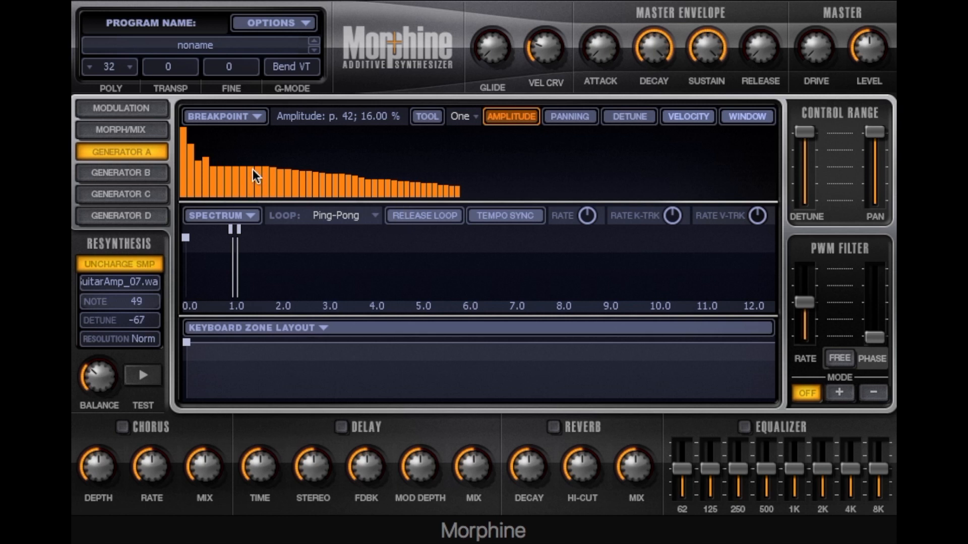
- Reshape the drawn spectrum freehand, with partial 3 at about 23%, partials 41 to 56 at zero and partial 16 at about 69%
{"action": "mouse_move", "coordinate": [251, 179]}
{"action": "left_mouse_down"}
{"action": "mouse_move", "coordinate": [367, 195]}
{"action": "mouse_move", "coordinate": [501, 176]}
{"action": "mouse_move", "coordinate": [524, 195]}
{"action": "mouse_move", "coordinate": [206, 189]}
{"action": "mouse_move", "coordinate": [225, 151]}
{"action": "mouse_move", "coordinate": [329, 183]}
{"action": "mouse_move", "coordinate": [424, 187]}
{"action": "mouse_move", "coordinate": [308, 162]}
{"action": "mouse_move", "coordinate": [211, 173]}
{"action": "mouse_move", "coordinate": [593, 196]}
{"action": "left_mouse_up"}
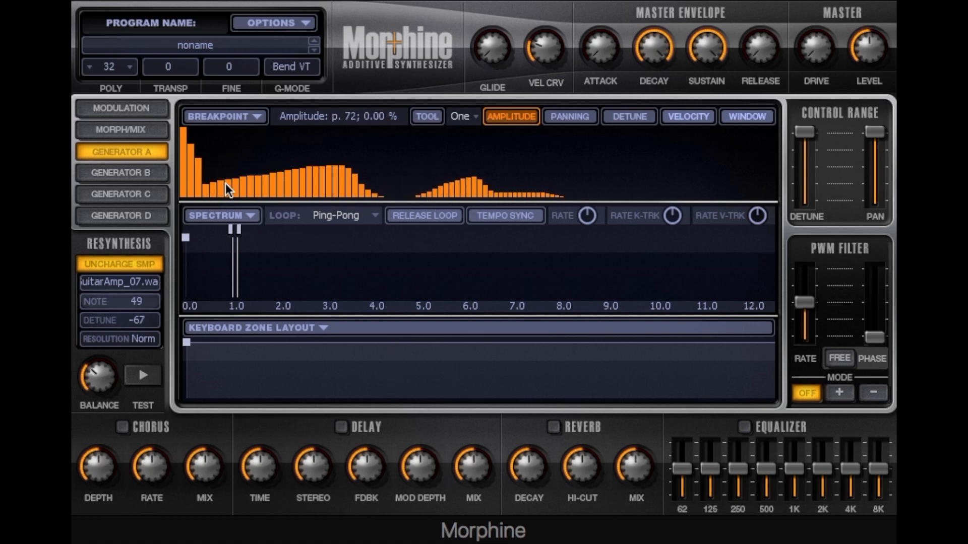
{"action": "mouse_move", "coordinate": [204, 169]}
{"action": "left_mouse_down"}
{"action": "mouse_move", "coordinate": [554, 213]}
{"action": "mouse_move", "coordinate": [543, 227]}
{"action": "mouse_move", "coordinate": [618, 157]}
{"action": "mouse_move", "coordinate": [515, 189]}
{"action": "mouse_move", "coordinate": [252, 152]}
{"action": "mouse_move", "coordinate": [196, 178]}
{"action": "left_mouse_up"}
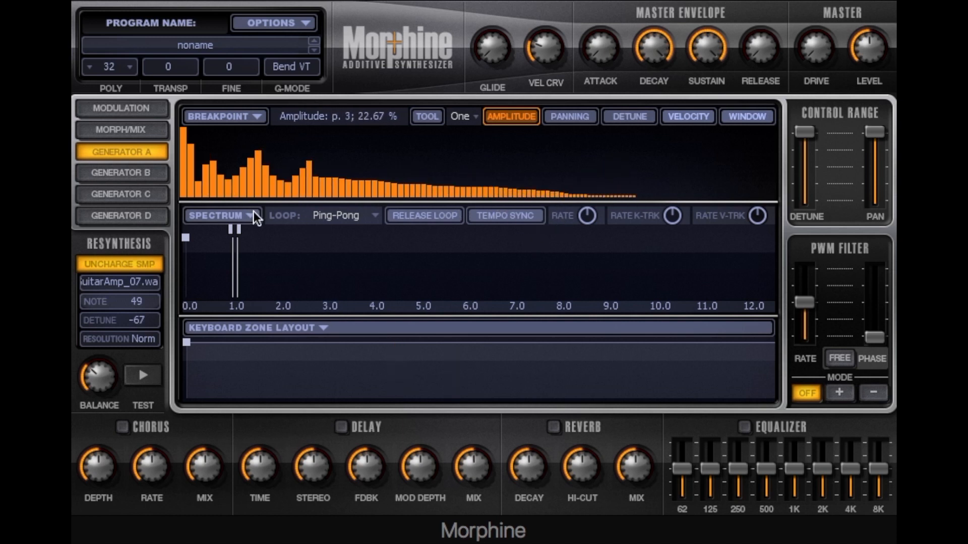
{"action": "left_click_drag", "start_coordinate": [281, 176], "coordinate": [454, 199]}
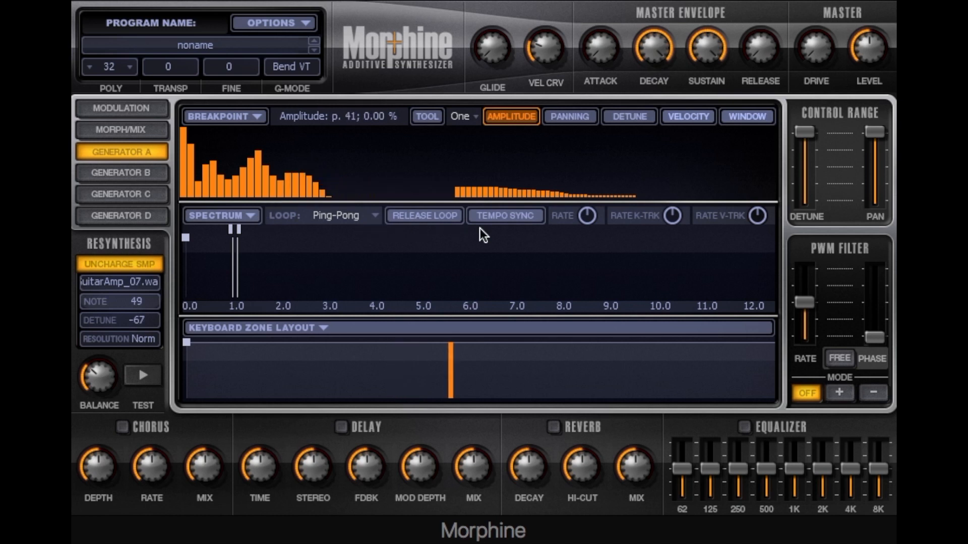
{"action": "left_click_drag", "start_coordinate": [481, 229], "coordinate": [529, 245]}
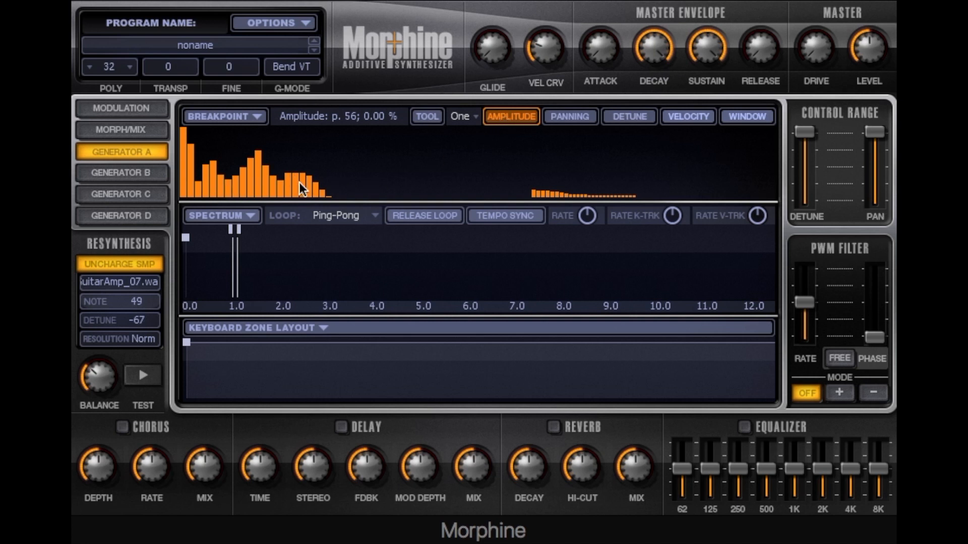
{"action": "mouse_move", "coordinate": [364, 189]}
{"action": "left_mouse_down"}
{"action": "mouse_move", "coordinate": [363, 154]}
{"action": "mouse_move", "coordinate": [358, 200]}
{"action": "left_mouse_up"}
{"action": "left_click_drag", "start_coordinate": [296, 169], "coordinate": [296, 148]}
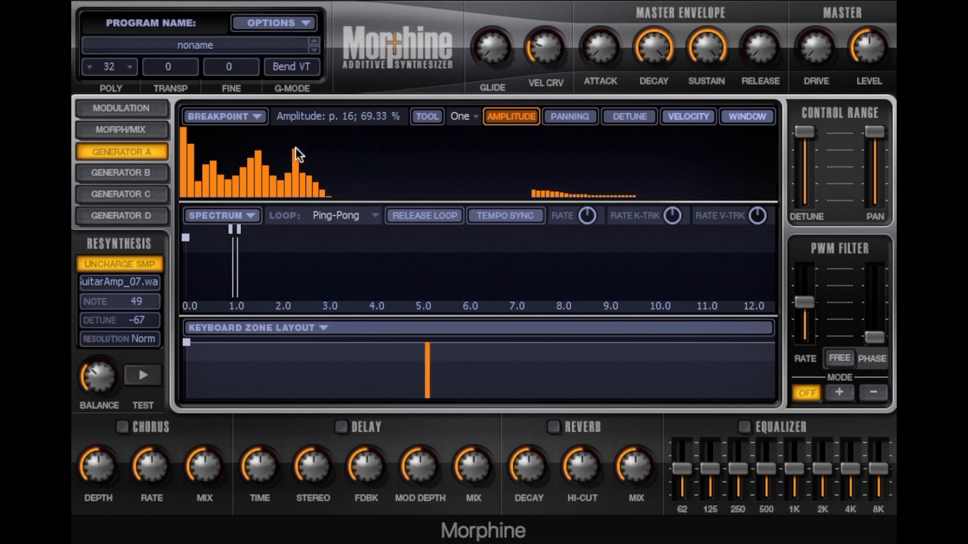
- Clear every partial and draw all odd partials at about 51% amplitude with the Odd edit tool
{"action": "mouse_move", "coordinate": [665, 189]}
{"action": "left_mouse_down"}
{"action": "mouse_move", "coordinate": [497, 211]}
{"action": "mouse_move", "coordinate": [75, 230]}
{"action": "left_mouse_up"}
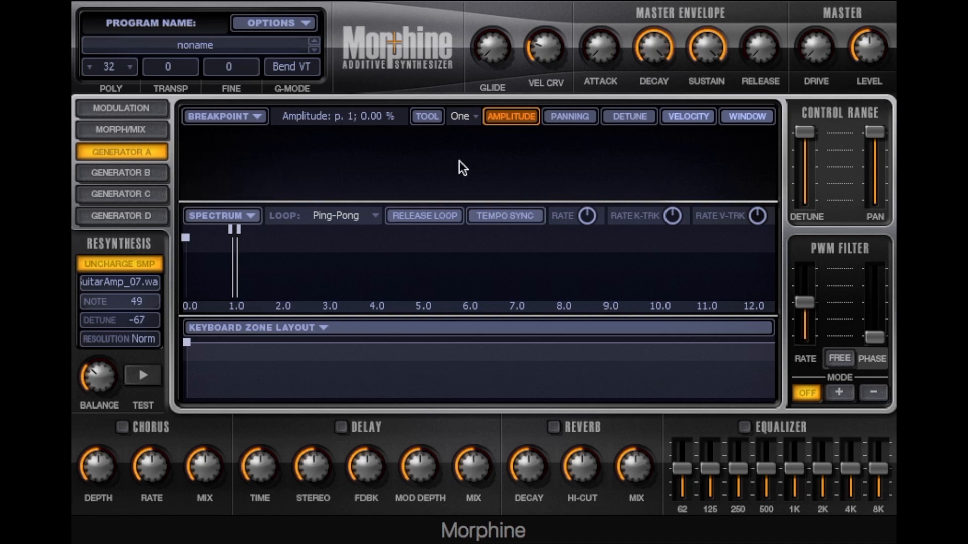
{"action": "left_click", "coordinate": [461, 117]}
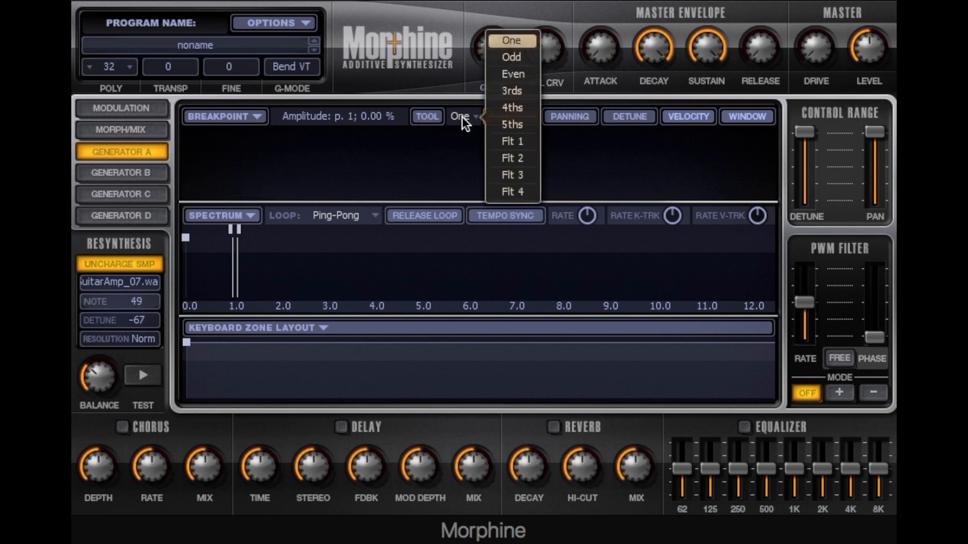
{"action": "left_click", "coordinate": [518, 59]}
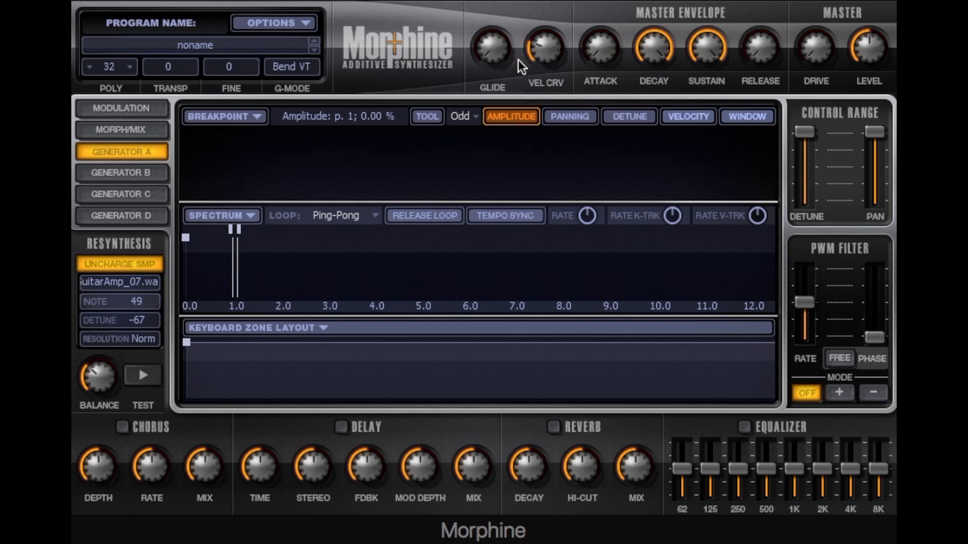
{"action": "left_click_drag", "start_coordinate": [187, 184], "coordinate": [186, 147]}
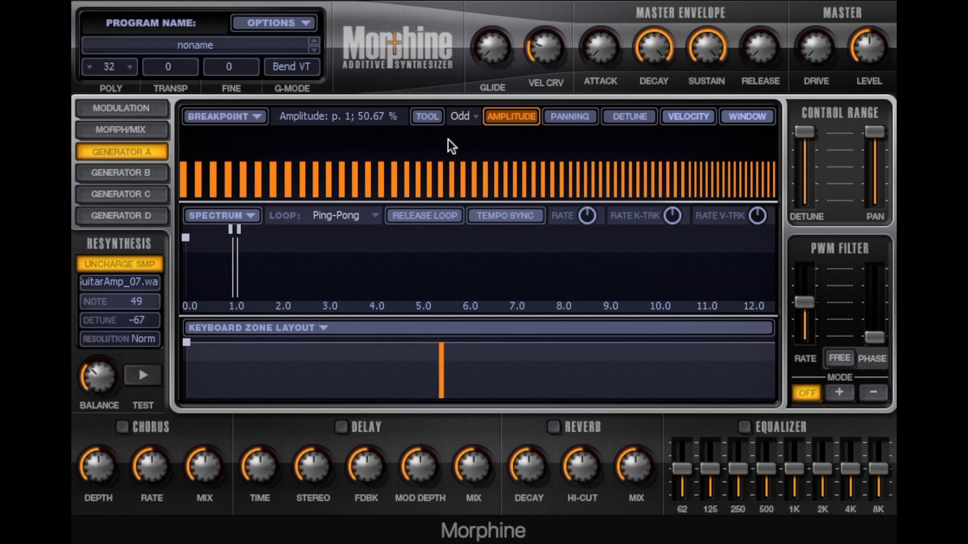
- Lower all odd partials to about 1% amplitude
{"action": "left_click", "coordinate": [476, 117]}
{"action": "left_click", "coordinate": [334, 184]}
{"action": "left_click_drag", "start_coordinate": [316, 179], "coordinate": [317, 214]}
- Switch the edit tool to Even and raise all even partials to about 48% amplitude
{"action": "left_click", "coordinate": [463, 119]}
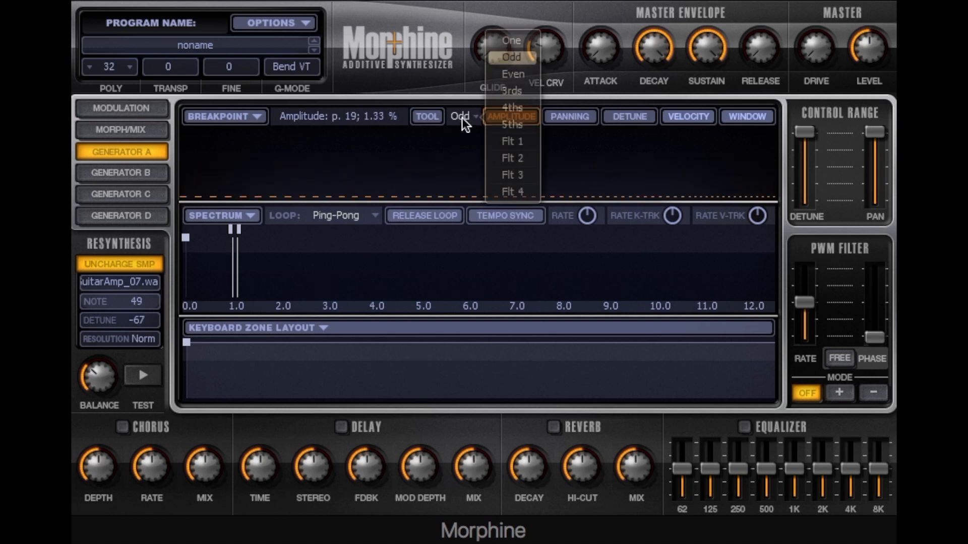
{"action": "left_click", "coordinate": [520, 76]}
{"action": "mouse_move", "coordinate": [211, 176]}
{"action": "left_mouse_down"}
{"action": "mouse_move", "coordinate": [204, 130]}
{"action": "mouse_move", "coordinate": [233, 137]}
{"action": "left_mouse_up"}
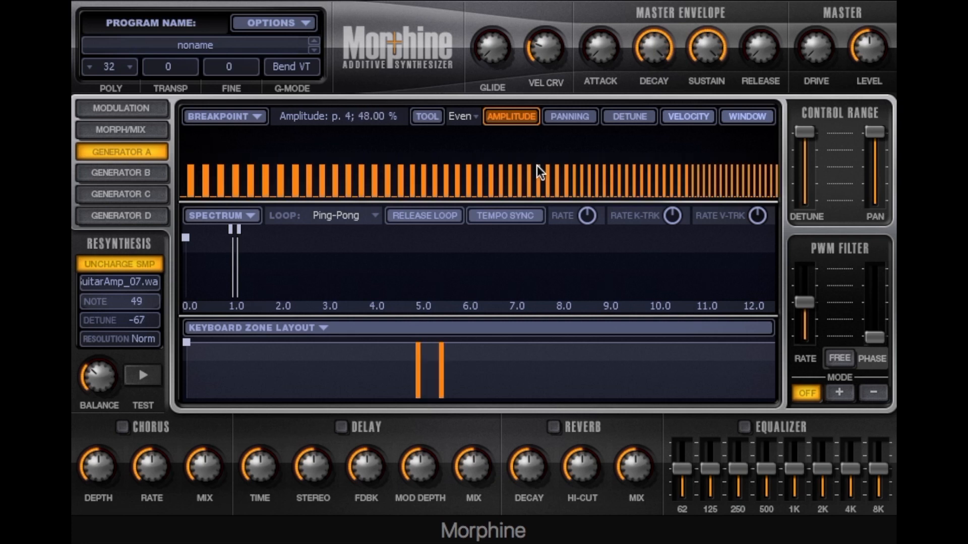
- Switch the edit tool to 3rds and redraw the repeating third partials, making them taller than the even ones
{"action": "left_click", "coordinate": [464, 119]}
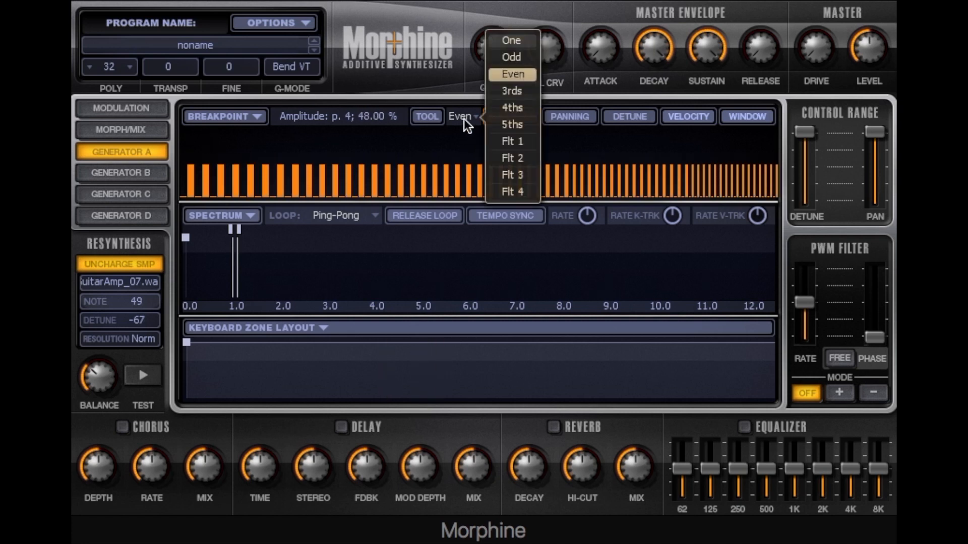
{"action": "left_click", "coordinate": [534, 93]}
{"action": "left_click_drag", "start_coordinate": [203, 179], "coordinate": [208, 169]}
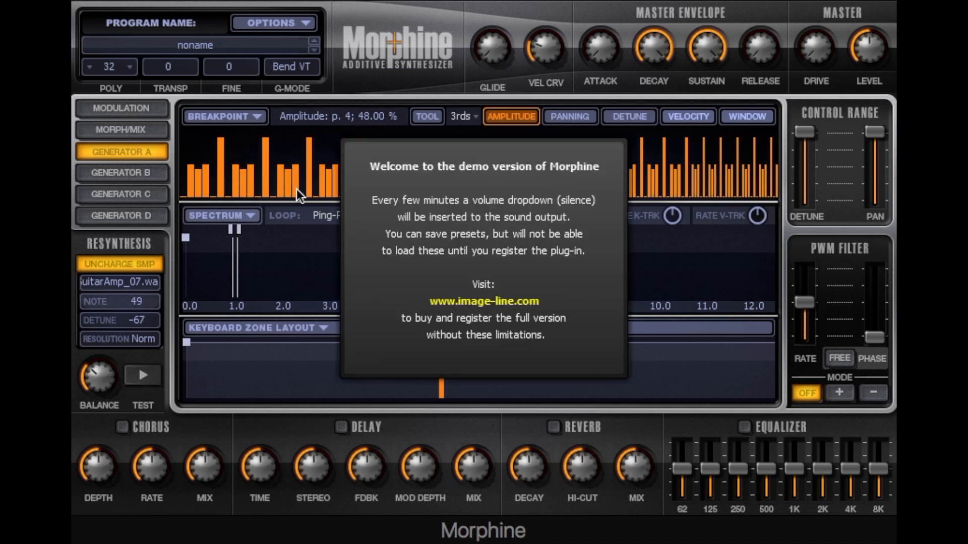
{"action": "left_click_drag", "start_coordinate": [282, 228], "coordinate": [261, 183]}
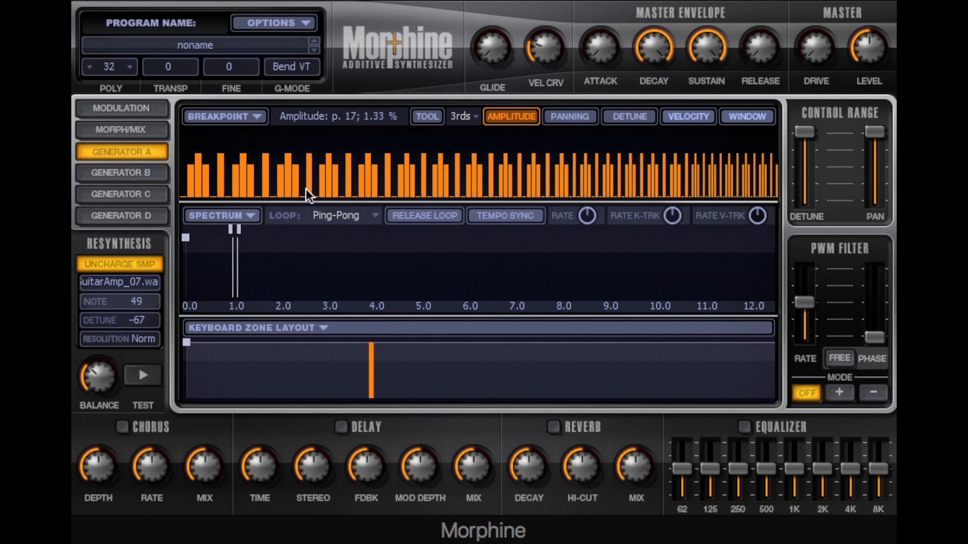
- Redraw the repeating fifth partials with the 5ths edit tool, setting partial 5 to about 21% amplitude
{"action": "left_click", "coordinate": [466, 117]}
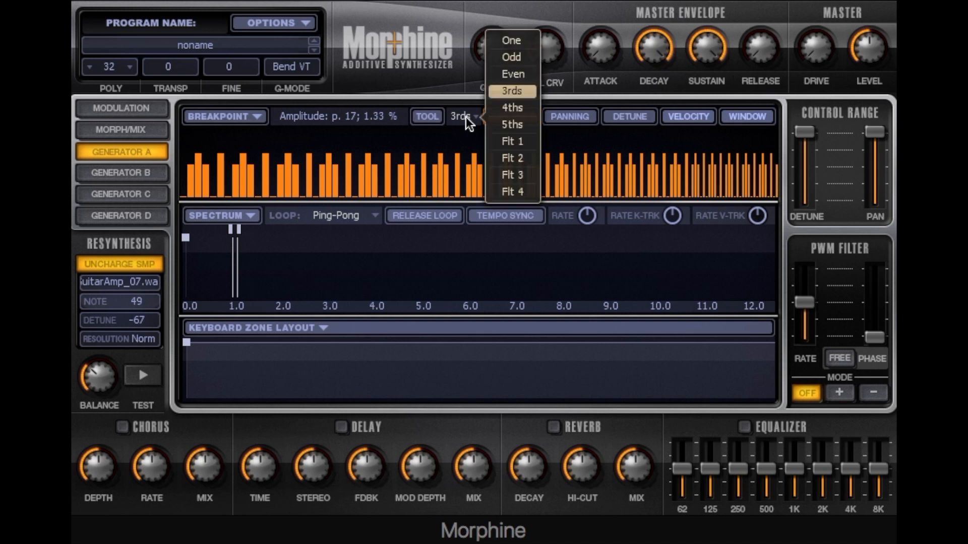
{"action": "left_click", "coordinate": [514, 126]}
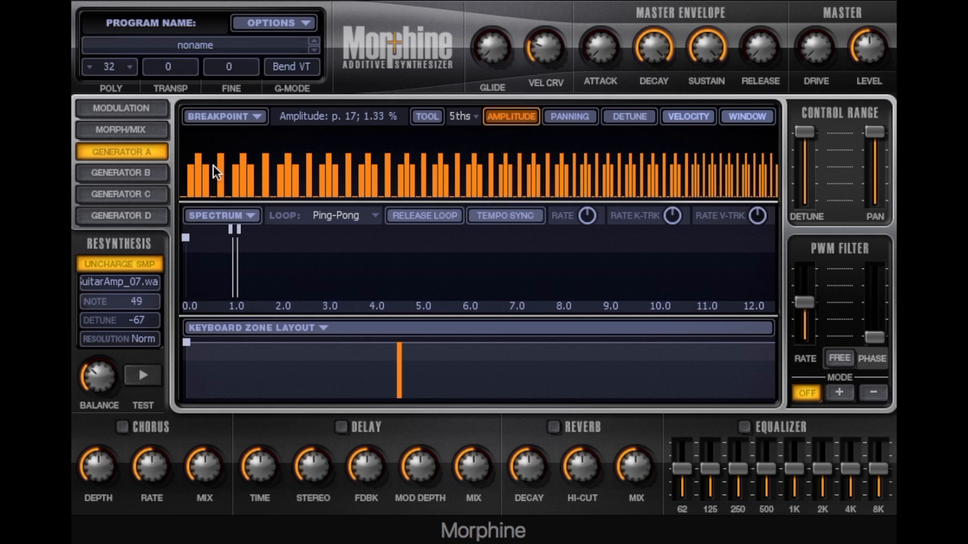
{"action": "mouse_move", "coordinate": [213, 166]}
{"action": "left_mouse_down"}
{"action": "mouse_move", "coordinate": [218, 135]}
{"action": "mouse_move", "coordinate": [218, 152]}
{"action": "left_mouse_up"}
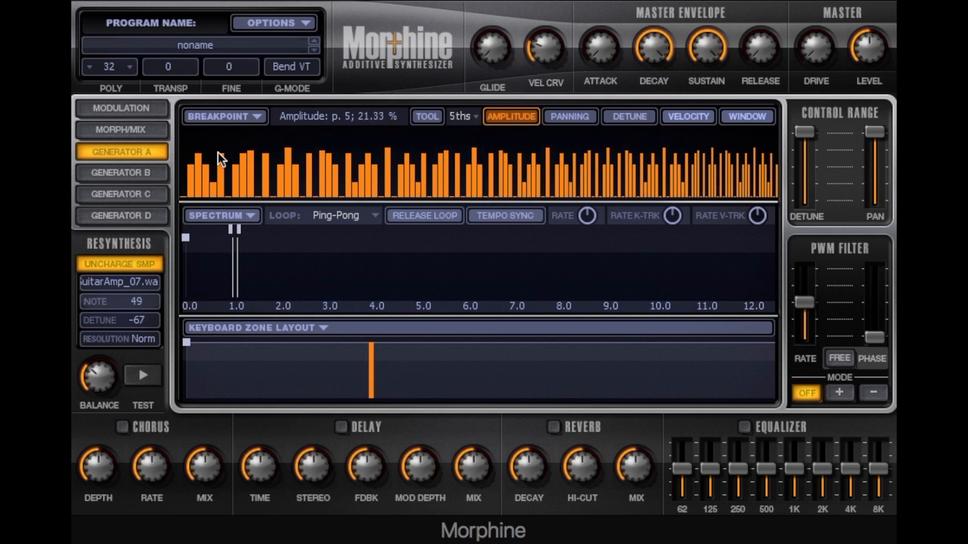
- Use the Odd edit tool to set all odd partials to about 31% amplitude
{"action": "left_click", "coordinate": [459, 115]}
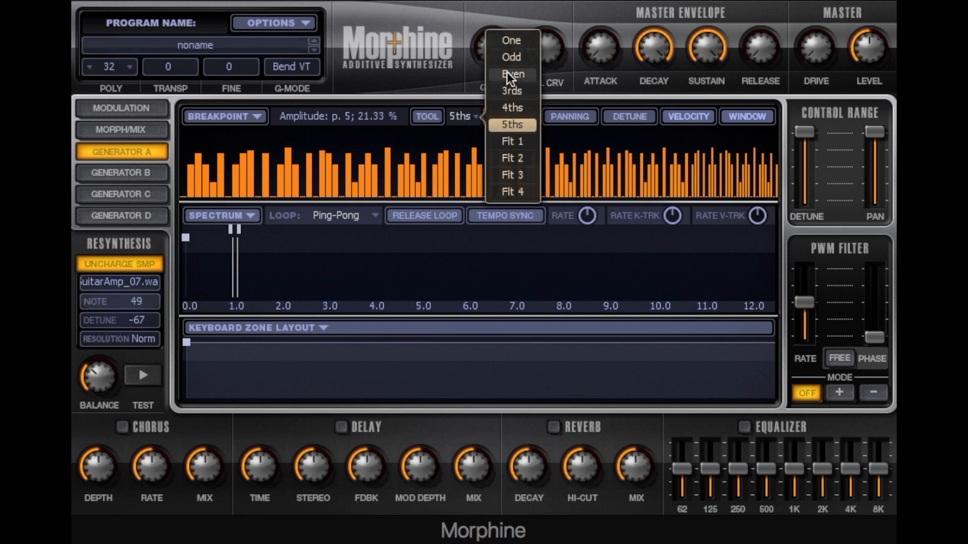
{"action": "left_click", "coordinate": [512, 57]}
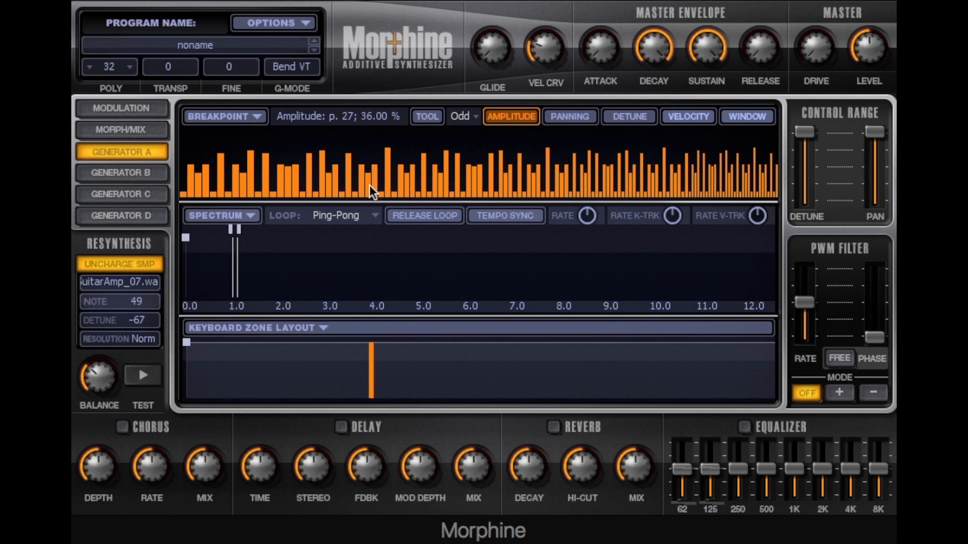
{"action": "left_click_drag", "start_coordinate": [370, 185], "coordinate": [384, 211]}
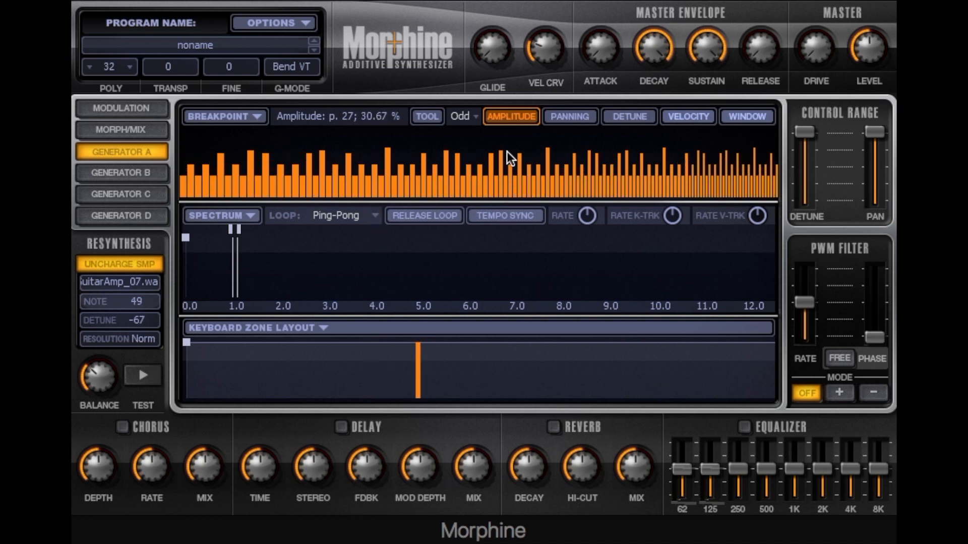
- Carve several narrow notches across the amplitude spectrum with the Flt 1 tool, and form a peak of about 51% at partial 26
{"action": "left_click", "coordinate": [464, 117]}
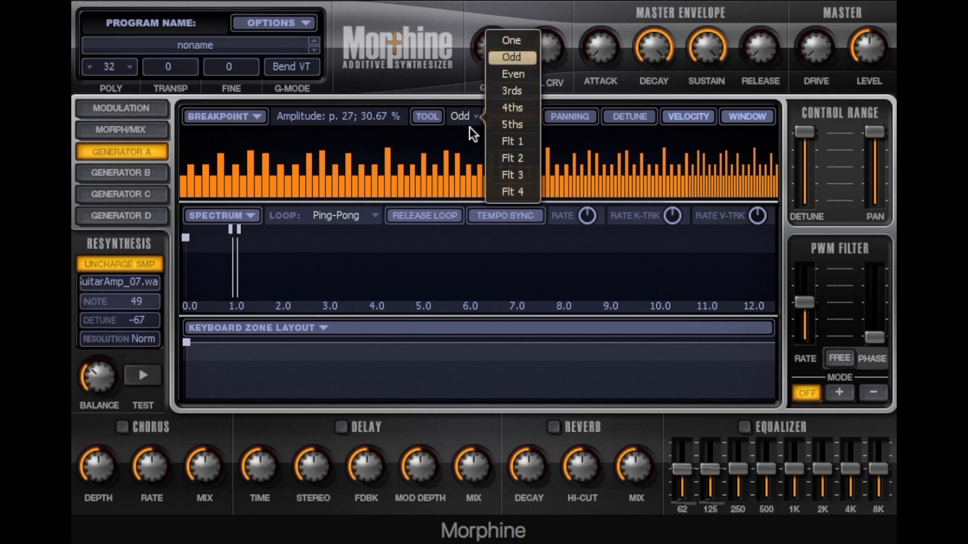
{"action": "left_click", "coordinate": [523, 145]}
{"action": "mouse_move", "coordinate": [423, 170]}
{"action": "left_mouse_down"}
{"action": "mouse_move", "coordinate": [425, 202]}
{"action": "mouse_move", "coordinate": [425, 159]}
{"action": "mouse_move", "coordinate": [421, 210]}
{"action": "left_mouse_up"}
{"action": "left_click_drag", "start_coordinate": [606, 181], "coordinate": [604, 223]}
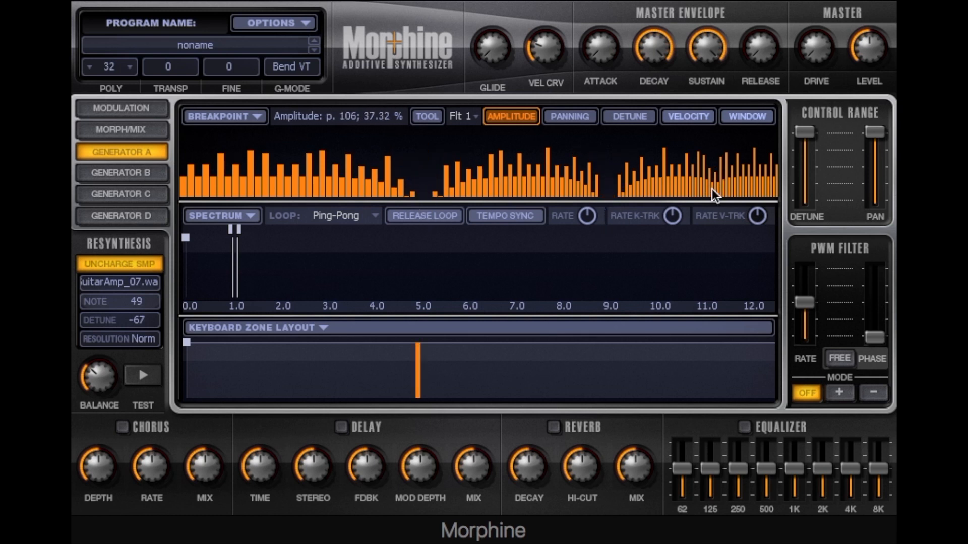
{"action": "left_click_drag", "start_coordinate": [712, 189], "coordinate": [712, 214]}
{"action": "left_click_drag", "start_coordinate": [306, 184], "coordinate": [289, 203]}
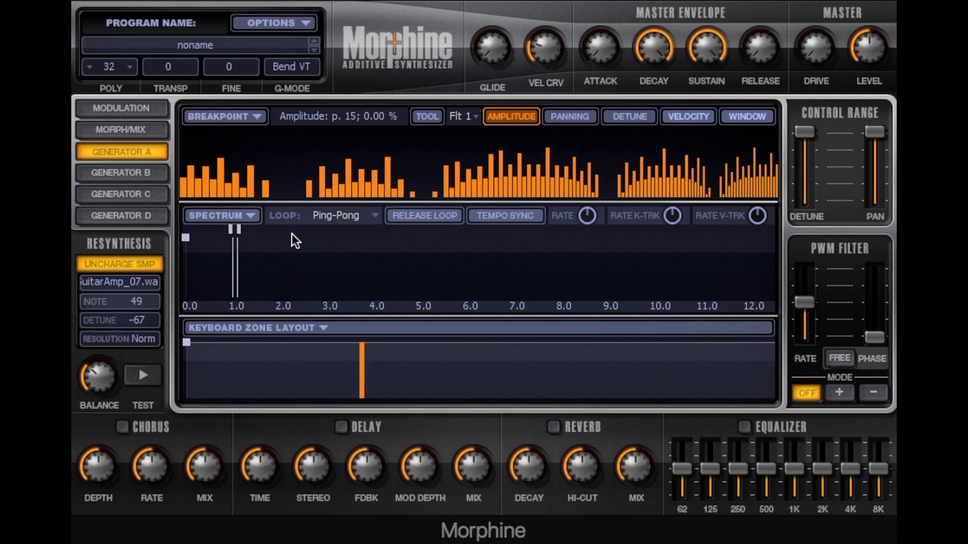
{"action": "left_click_drag", "start_coordinate": [505, 175], "coordinate": [508, 232]}
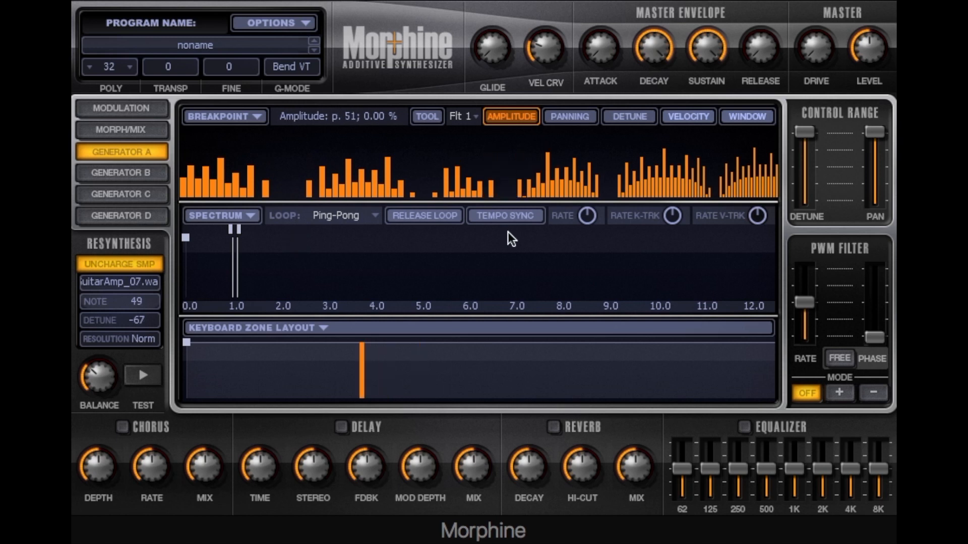
{"action": "mouse_move", "coordinate": [551, 184]}
{"action": "left_mouse_down"}
{"action": "mouse_move", "coordinate": [563, 196]}
{"action": "mouse_move", "coordinate": [561, 211]}
{"action": "left_mouse_up"}
{"action": "mouse_move", "coordinate": [363, 209]}
{"action": "left_mouse_down"}
{"action": "mouse_move", "coordinate": [370, 160]}
{"action": "mouse_move", "coordinate": [368, 181]}
{"action": "left_mouse_up"}
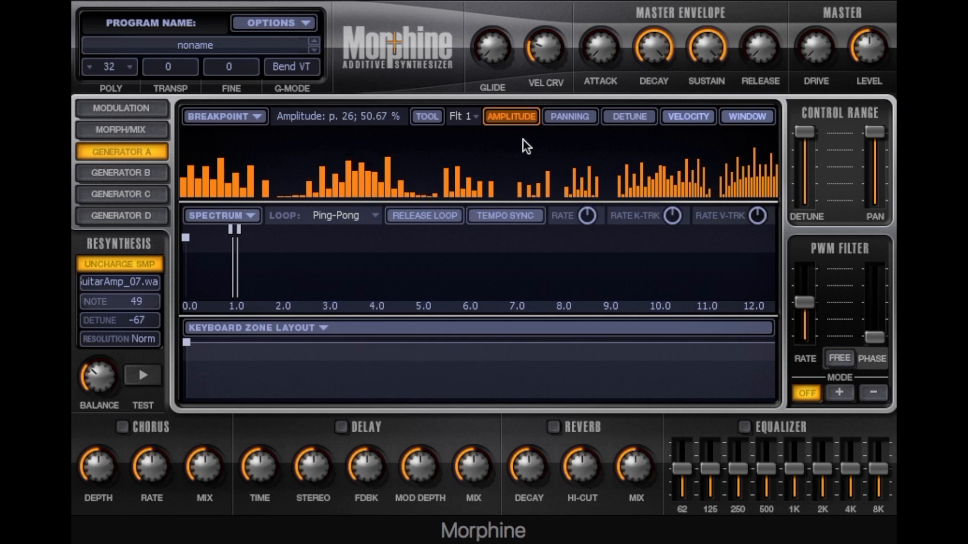
- Smooth the amplitude spectrum with the Flt 4 tool into a broad hump peaking at about 48% at partial 35
{"action": "left_click", "coordinate": [461, 119]}
{"action": "left_click", "coordinate": [520, 191]}
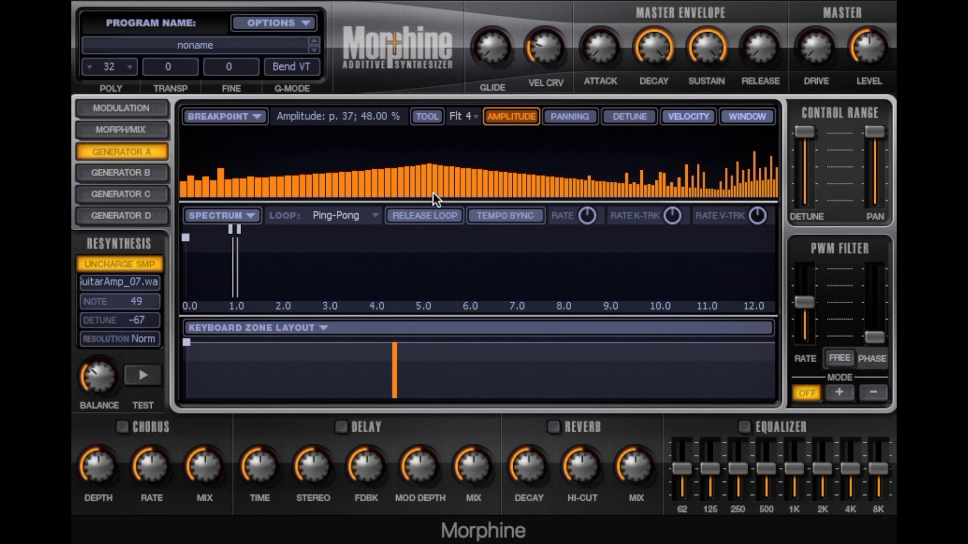
{"action": "left_click", "coordinate": [463, 117]}
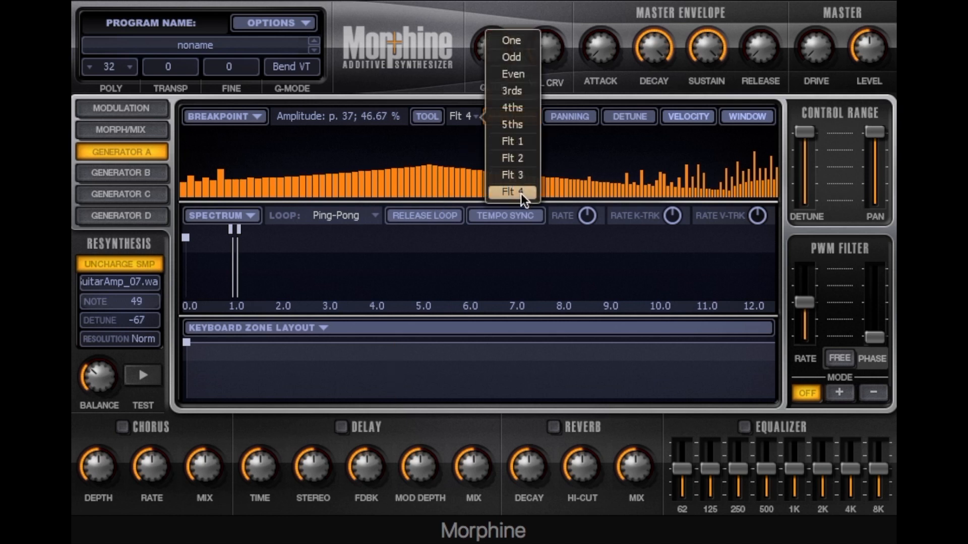
{"action": "left_click", "coordinate": [411, 163]}
{"action": "left_click_drag", "start_coordinate": [411, 182], "coordinate": [420, 203]}
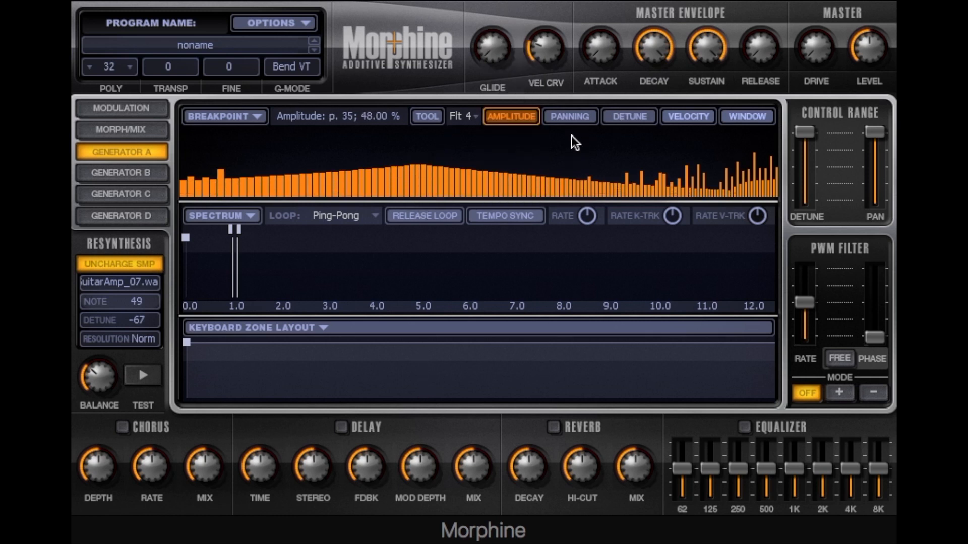
- Show the panning graph, draw a broad Flt 4 curve to about -40% at partial 17, and redraw individual partials with the One tool
{"action": "left_click", "coordinate": [571, 120]}
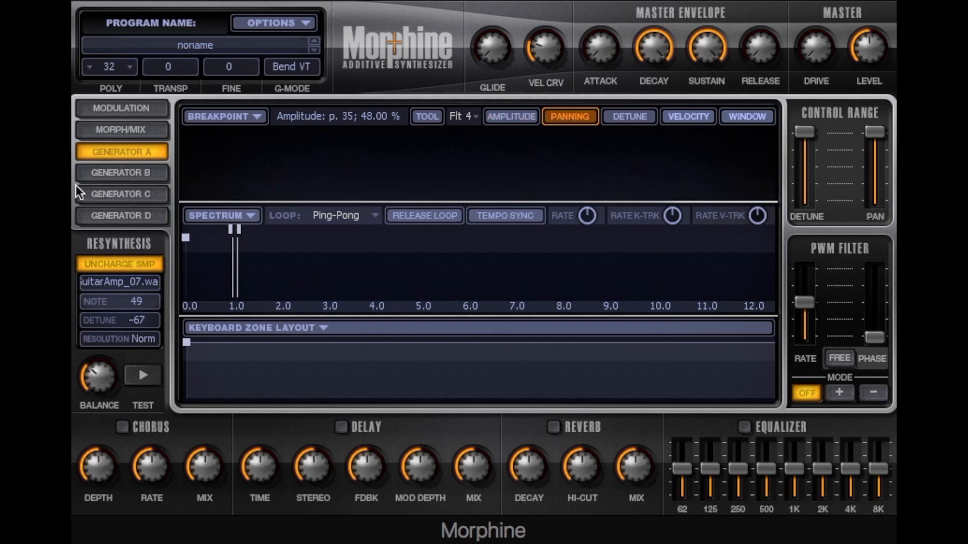
{"action": "mouse_move", "coordinate": [205, 167]}
{"action": "left_mouse_down"}
{"action": "mouse_move", "coordinate": [202, 193]}
{"action": "mouse_move", "coordinate": [308, 149]}
{"action": "mouse_move", "coordinate": [308, 163]}
{"action": "left_mouse_up"}
{"action": "left_click", "coordinate": [461, 119]}
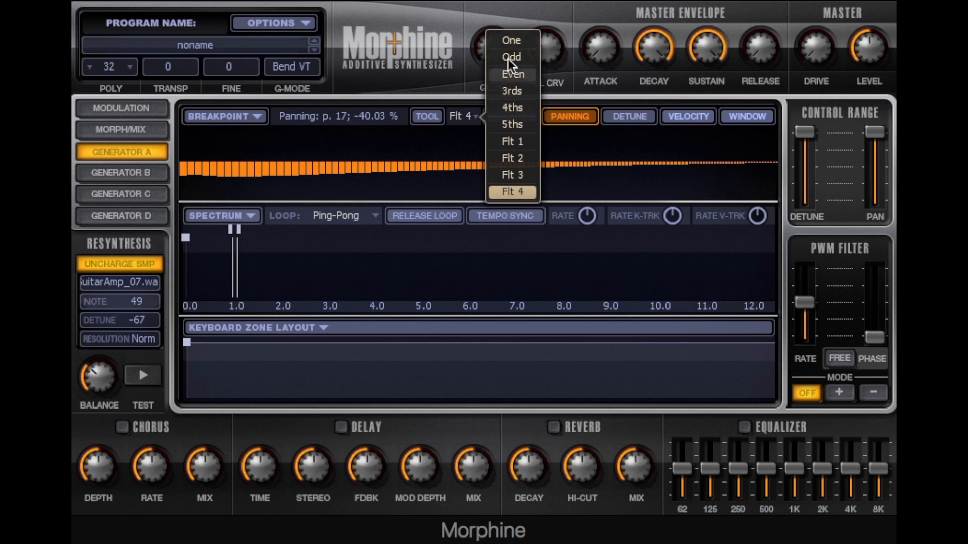
{"action": "left_click", "coordinate": [507, 39]}
{"action": "mouse_move", "coordinate": [238, 154]}
{"action": "left_mouse_down"}
{"action": "mouse_move", "coordinate": [313, 145]}
{"action": "mouse_move", "coordinate": [446, 166]}
{"action": "mouse_move", "coordinate": [213, 185]}
{"action": "mouse_move", "coordinate": [208, 162]}
{"action": "left_mouse_up"}
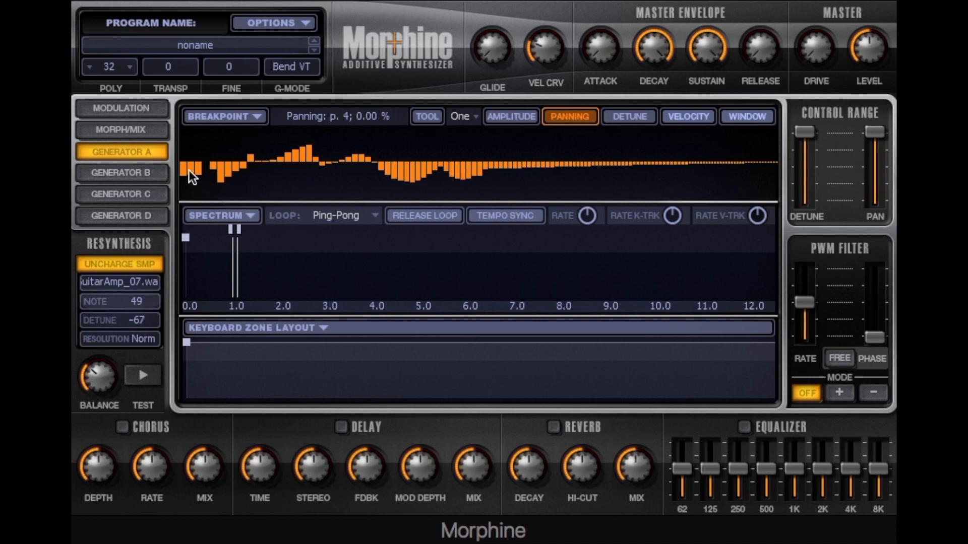
- Redraw the low panning partials to about -49% at partial 7, and sketch a shallow negative detune curve reaching about -14% at partial 1
{"action": "mouse_move", "coordinate": [189, 170]}
{"action": "left_mouse_down"}
{"action": "mouse_move", "coordinate": [197, 166]}
{"action": "mouse_move", "coordinate": [194, 133]}
{"action": "mouse_move", "coordinate": [222, 164]}
{"action": "mouse_move", "coordinate": [404, 178]}
{"action": "mouse_move", "coordinate": [491, 171]}
{"action": "mouse_move", "coordinate": [198, 158]}
{"action": "mouse_move", "coordinate": [258, 188]}
{"action": "left_mouse_up"}
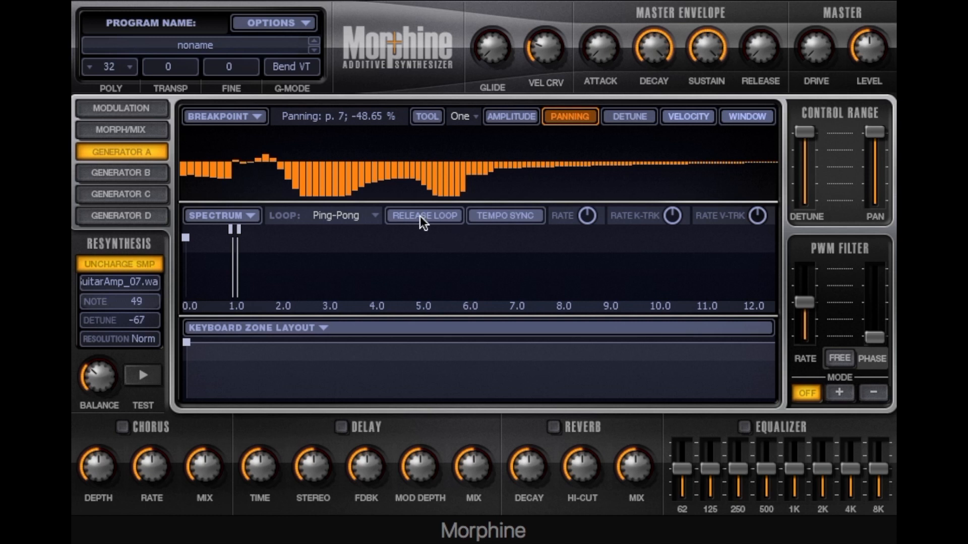
{"action": "left_click", "coordinate": [637, 117]}
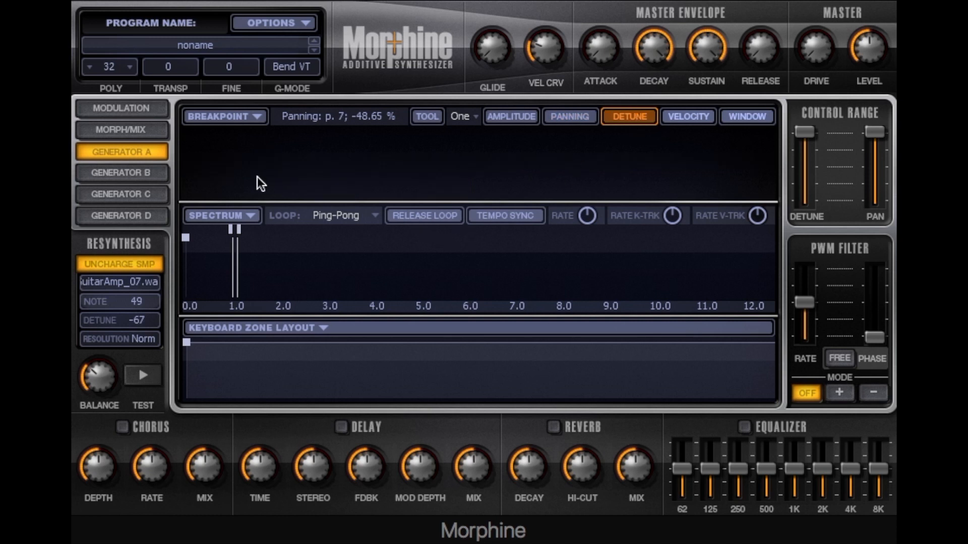
{"action": "mouse_move", "coordinate": [221, 166]}
{"action": "left_mouse_down"}
{"action": "mouse_move", "coordinate": [209, 151]}
{"action": "mouse_move", "coordinate": [198, 165]}
{"action": "mouse_move", "coordinate": [366, 164]}
{"action": "mouse_move", "coordinate": [205, 162]}
{"action": "mouse_move", "coordinate": [203, 175]}
{"action": "left_mouse_up"}
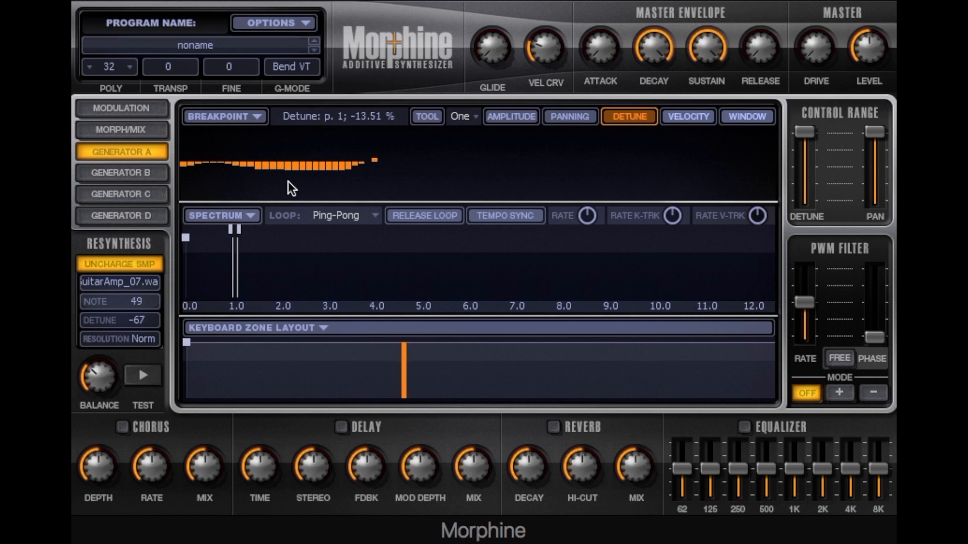
- Show the velocity graph, and try cutting the upper partials of the window graph to 0% before restoring them to 100%
{"action": "left_click", "coordinate": [690, 117]}
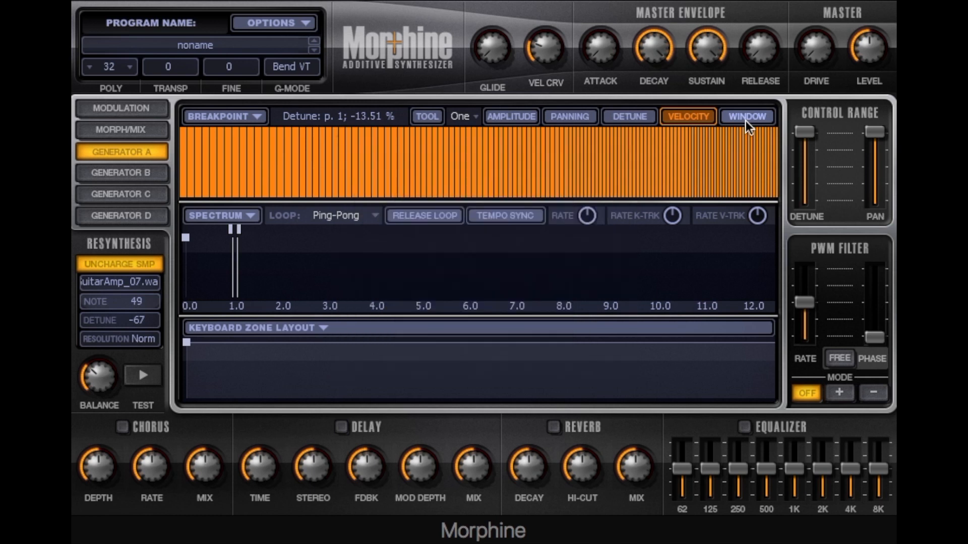
{"action": "left_click", "coordinate": [745, 121]}
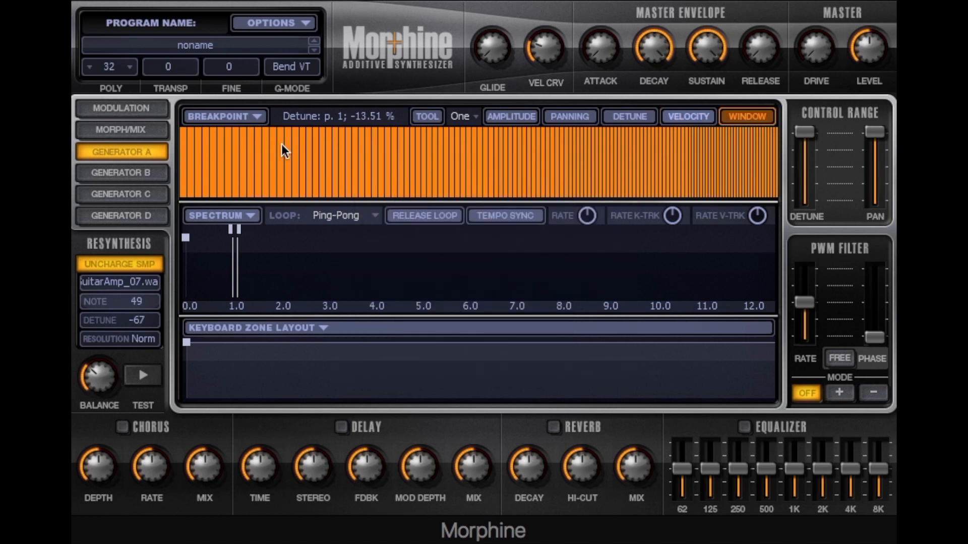
{"action": "mouse_move", "coordinate": [325, 149]}
{"action": "left_mouse_down"}
{"action": "mouse_move", "coordinate": [336, 188]}
{"action": "mouse_move", "coordinate": [779, 292]}
{"action": "left_mouse_up"}
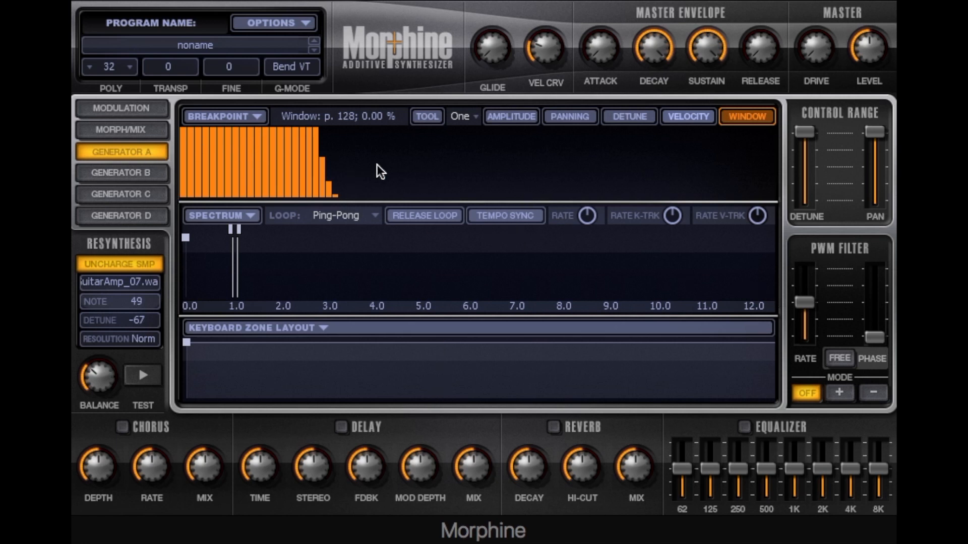
{"action": "mouse_move", "coordinate": [334, 132]}
{"action": "left_mouse_down"}
{"action": "mouse_move", "coordinate": [320, 129]}
{"action": "mouse_move", "coordinate": [792, 98]}
{"action": "left_mouse_up"}
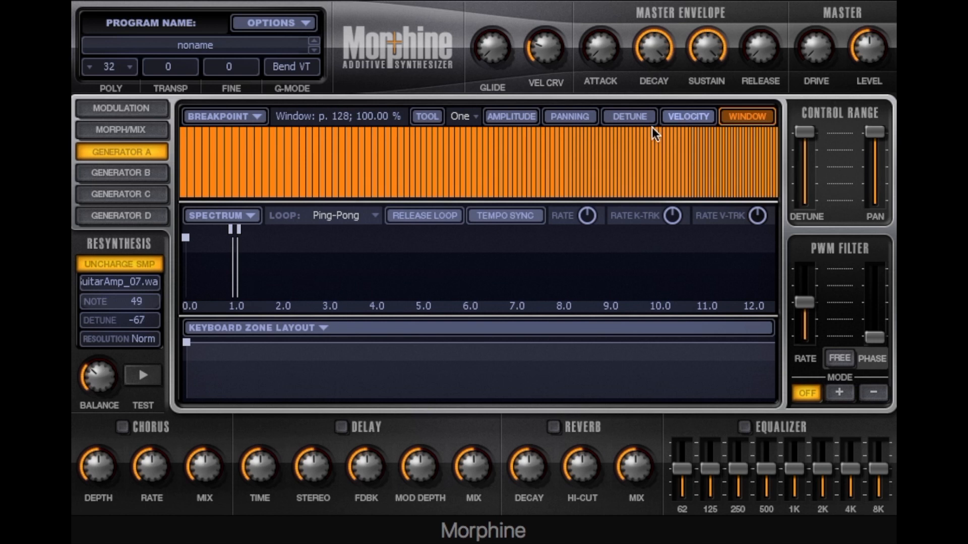
- Set all odd partials of the amplitude graph to about 63% with the Odd tool
{"action": "left_click", "coordinate": [530, 117]}
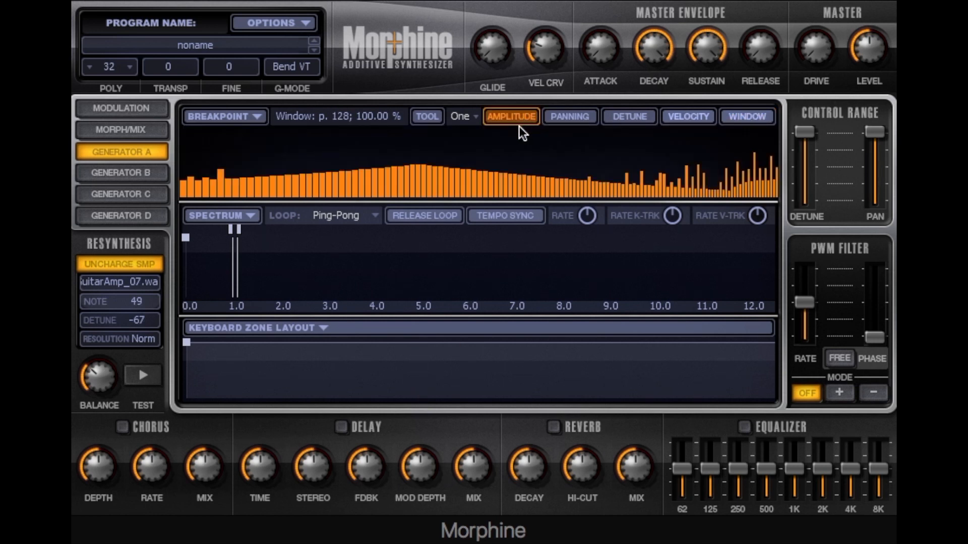
{"action": "left_click", "coordinate": [462, 117]}
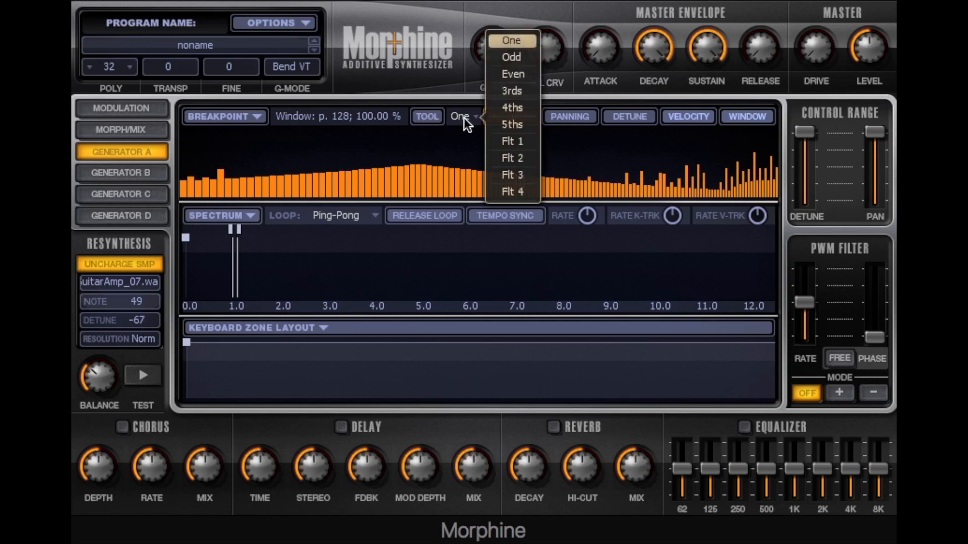
{"action": "left_click", "coordinate": [512, 58]}
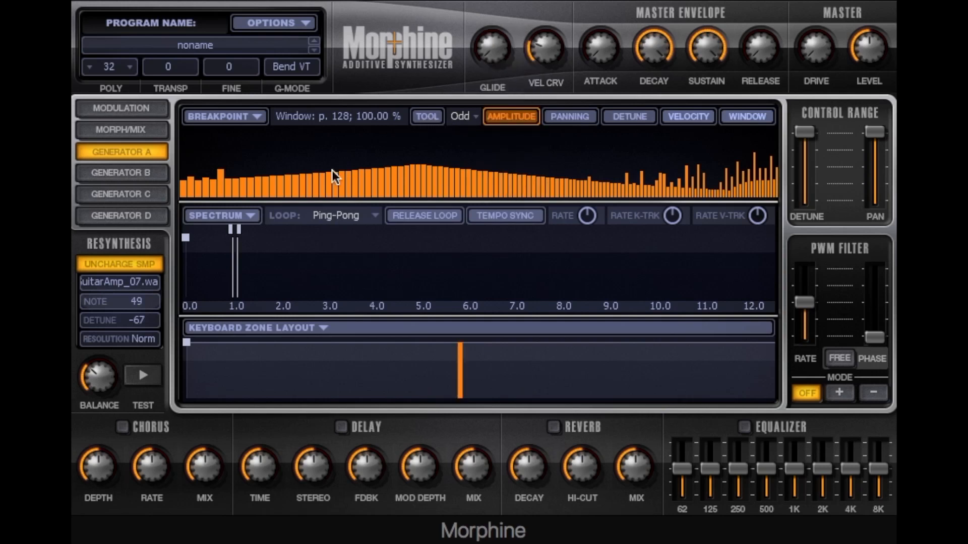
{"action": "left_click_drag", "start_coordinate": [332, 171], "coordinate": [403, 177]}
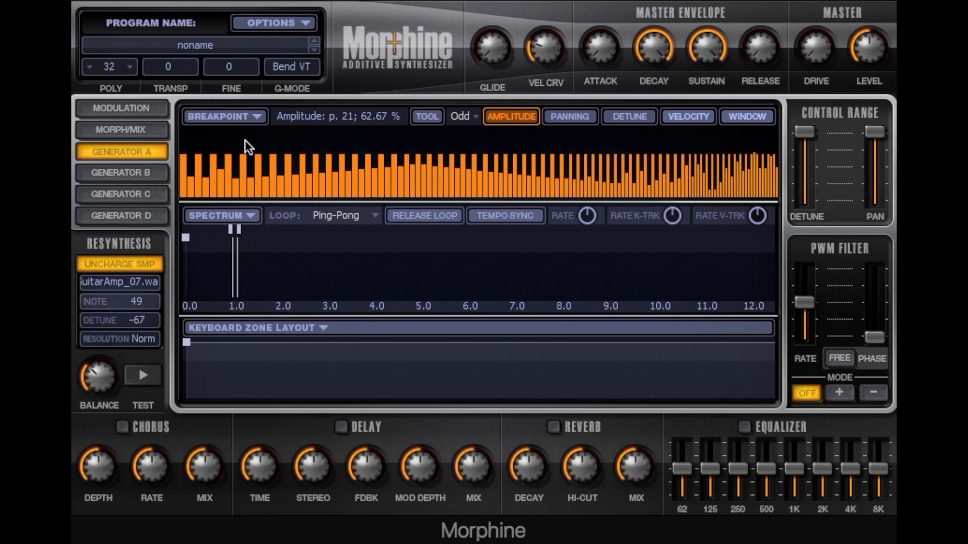
{"action": "left_click", "coordinate": [222, 115]}
{"action": "left_click", "coordinate": [223, 115]}
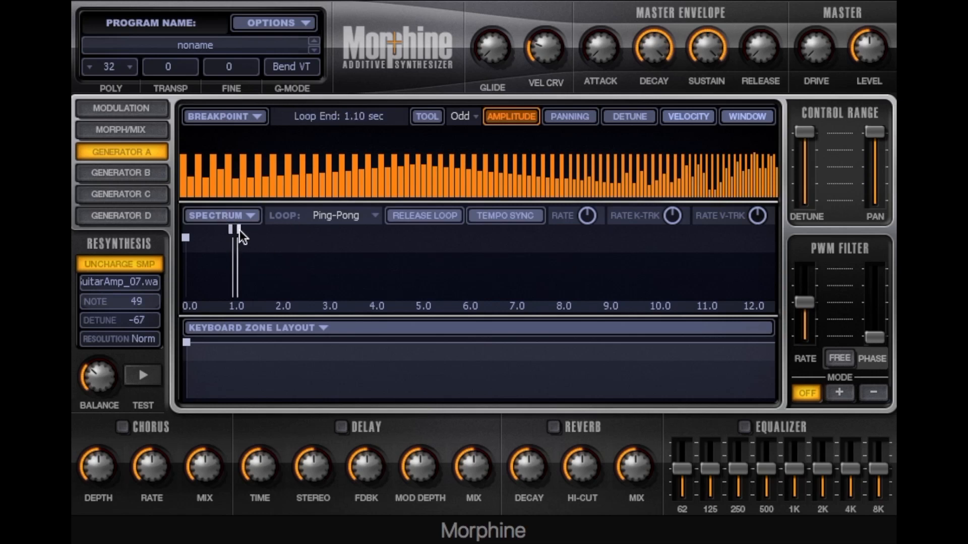
- Move the spectrum loop to run from 7.22 to about 7.9 sec, and add breakpoints at about 2.7 and 4.9 sec
{"action": "left_click_drag", "start_coordinate": [239, 230], "coordinate": [554, 234]}
{"action": "left_click_drag", "start_coordinate": [235, 230], "coordinate": [523, 267]}
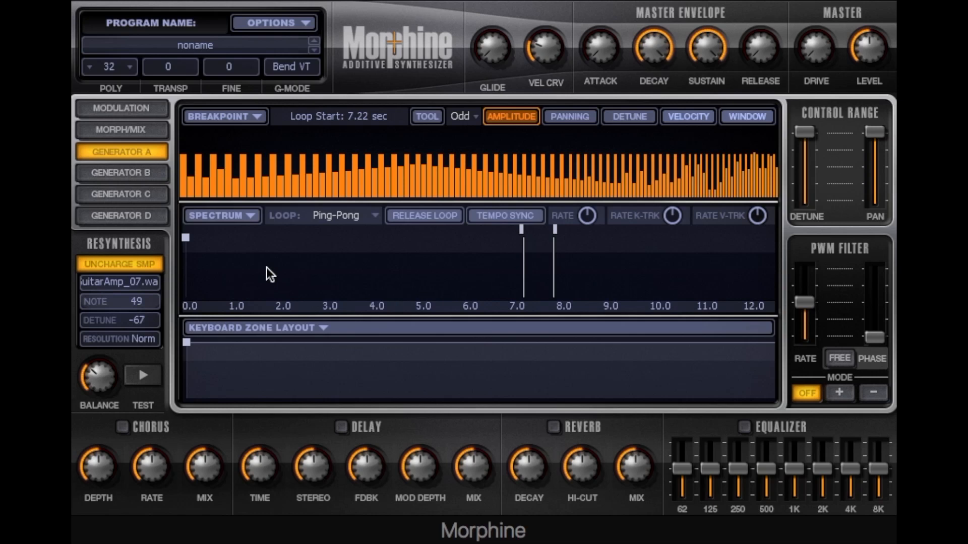
{"action": "left_click", "coordinate": [311, 238]}
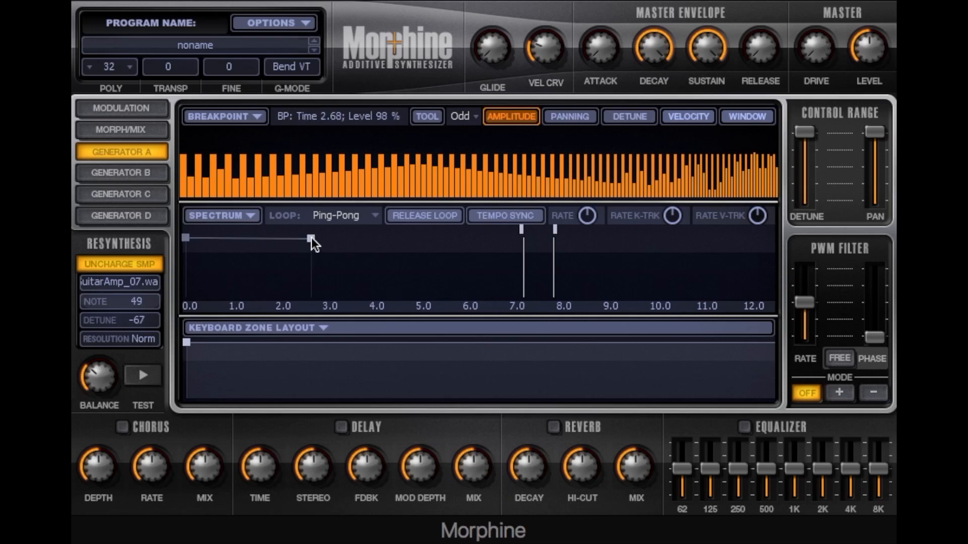
{"action": "left_click", "coordinate": [414, 238]}
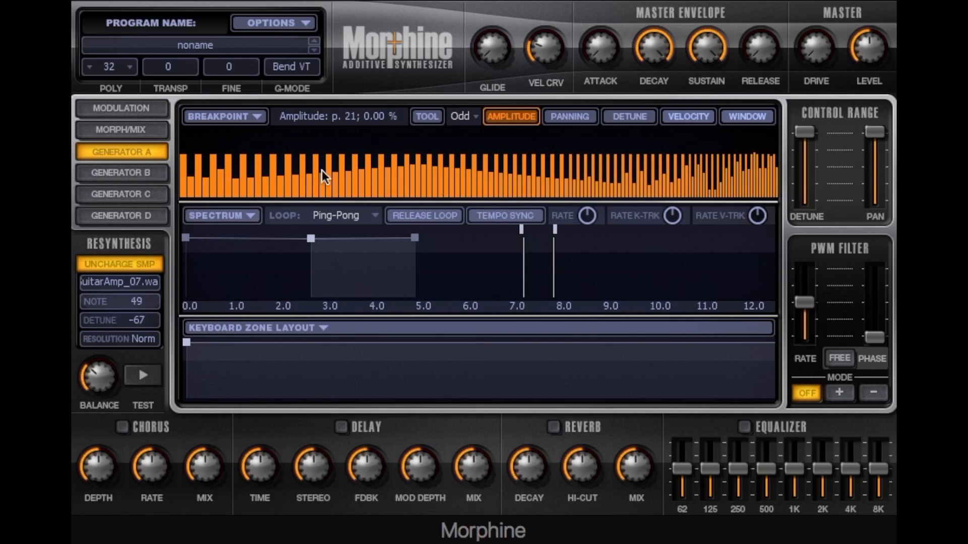
- On the second breakpoint, drop the odd partials to 0% with the Odd tool and carve wide amplitude notches with Flt 1
{"action": "left_click_drag", "start_coordinate": [311, 187], "coordinate": [318, 200]}
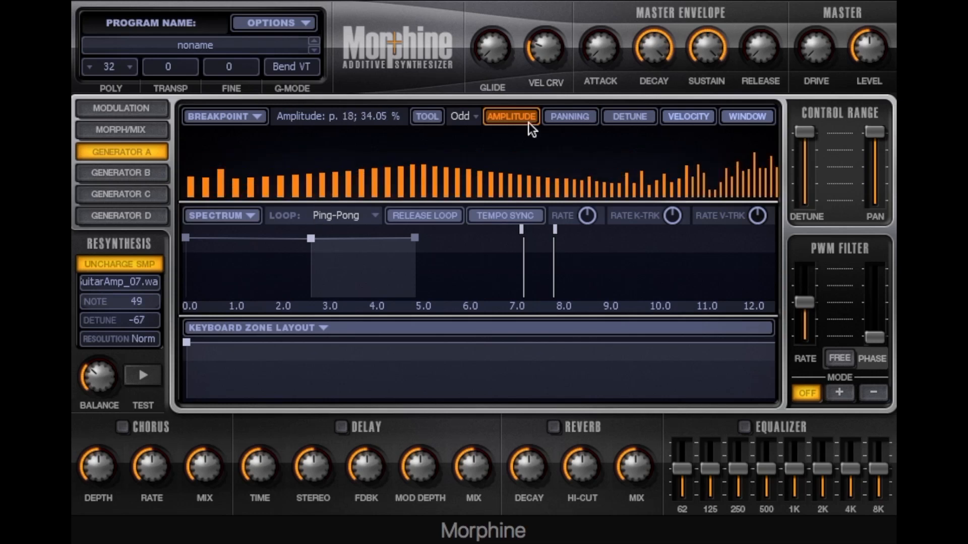
{"action": "left_click", "coordinate": [476, 117]}
{"action": "left_click", "coordinate": [507, 142]}
{"action": "left_click_drag", "start_coordinate": [409, 174], "coordinate": [415, 289]}
{"action": "mouse_move", "coordinate": [597, 158]}
{"action": "left_mouse_down"}
{"action": "mouse_move", "coordinate": [379, 221]}
{"action": "mouse_move", "coordinate": [258, 390]}
{"action": "left_mouse_up"}
- Place the second breakpoint at time 2.64 and level 100%, and compare its spectrum with the first breakpoint's
{"action": "left_click", "coordinate": [253, 292]}
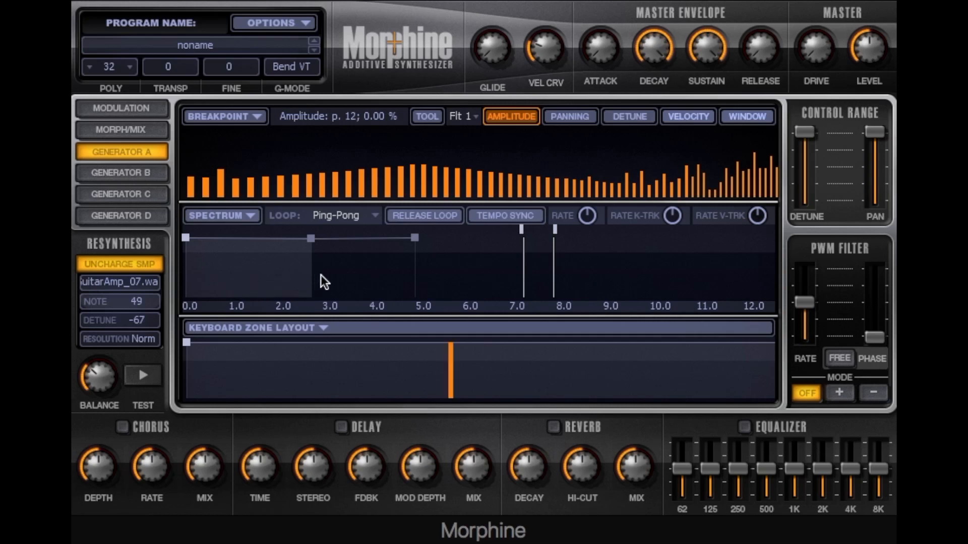
{"action": "left_click_drag", "start_coordinate": [308, 238], "coordinate": [309, 222]}
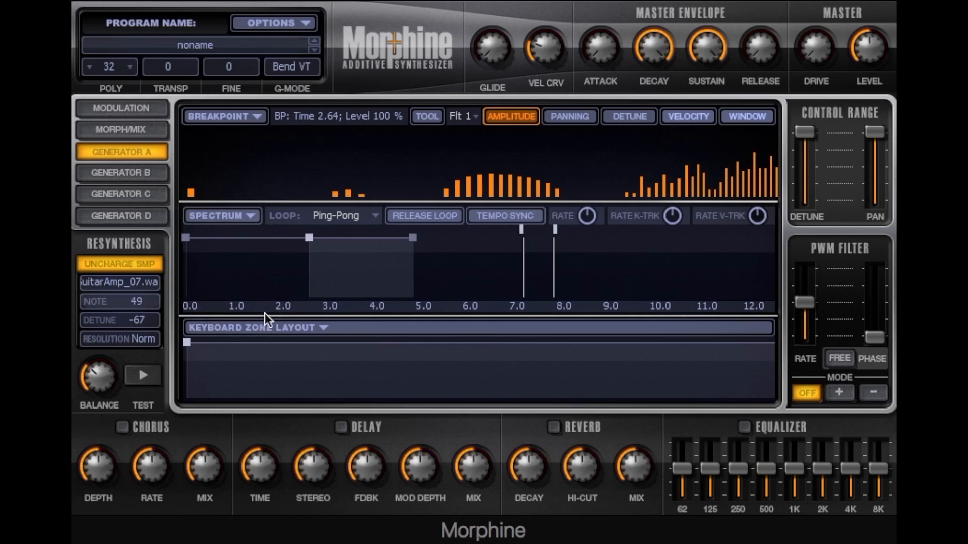
{"action": "left_click", "coordinate": [254, 273]}
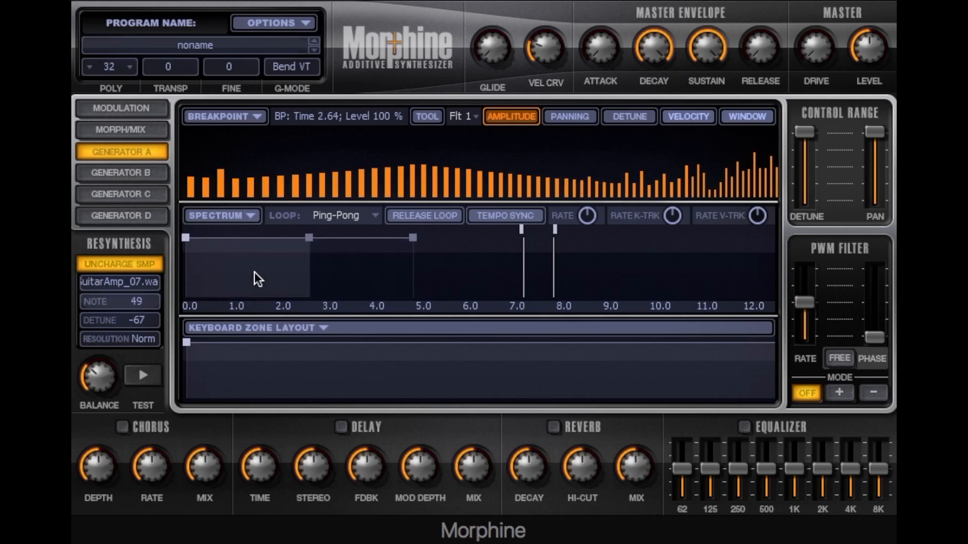
{"action": "left_click", "coordinate": [378, 259]}
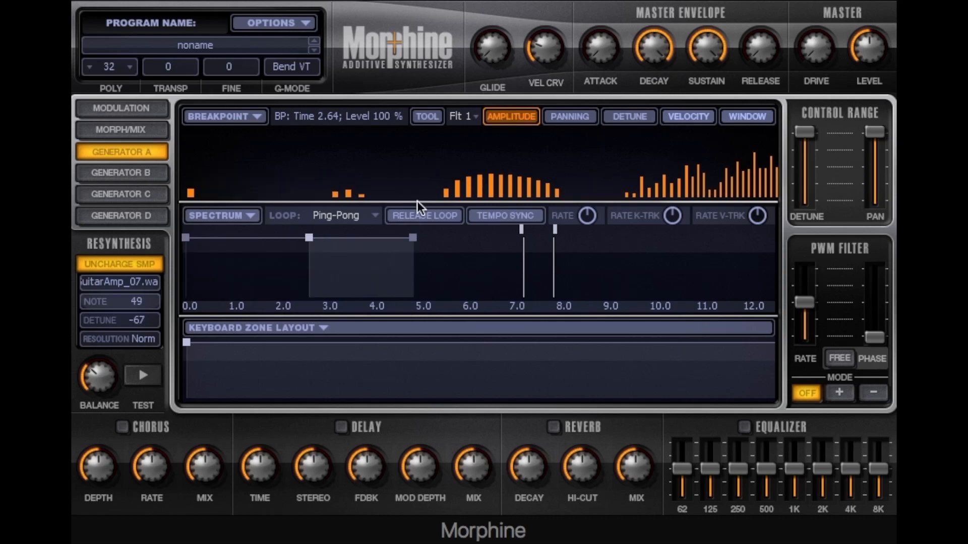
- Raise Flt 1 amplitude peaks on the second breakpoint, about 45% at partial 11, and compare it with the first breakpoint
{"action": "mouse_move", "coordinate": [469, 185]}
{"action": "left_mouse_down"}
{"action": "mouse_move", "coordinate": [410, 161]}
{"action": "mouse_move", "coordinate": [211, 186]}
{"action": "mouse_move", "coordinate": [261, 157]}
{"action": "left_mouse_up"}
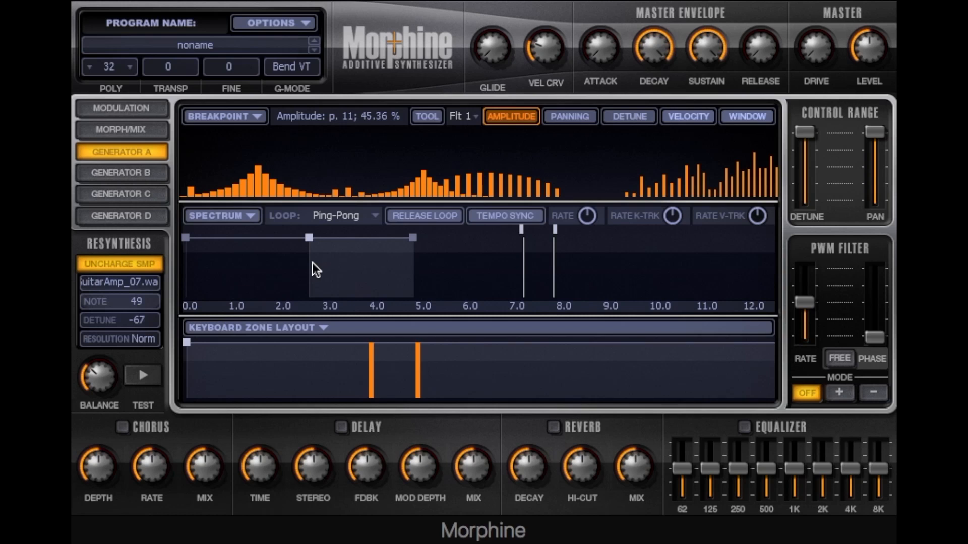
{"action": "left_click", "coordinate": [248, 266]}
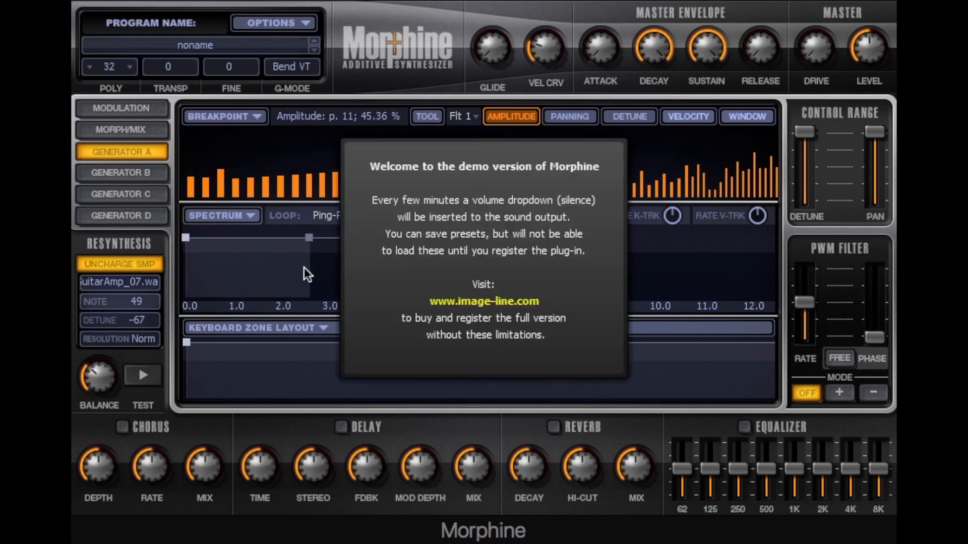
{"action": "left_click", "coordinate": [332, 266]}
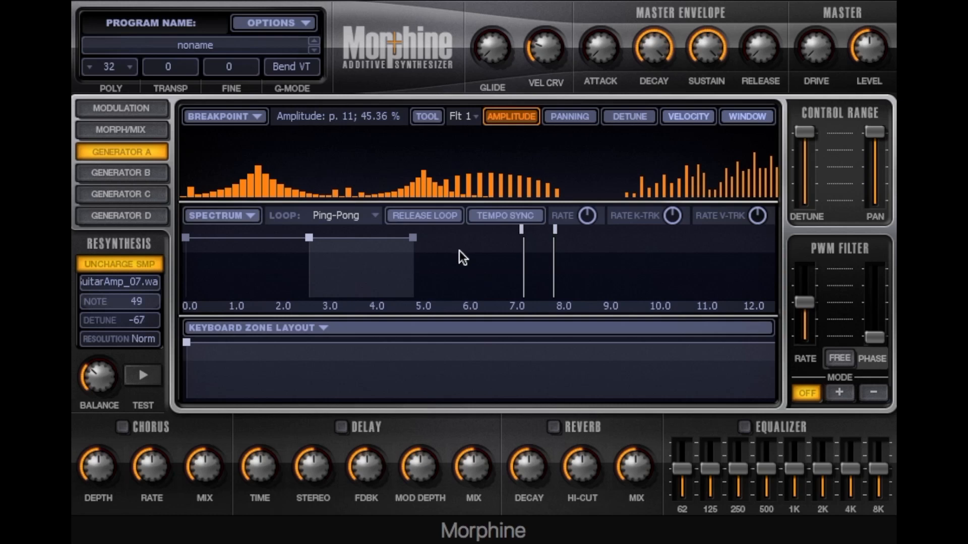
- Add a fourth breakpoint at time 6.30 and level 100%, and carve Flt 1 notches into the third breakpoint's amplitude, including partials 39 and 9
{"action": "left_click_drag", "start_coordinate": [478, 237], "coordinate": [482, 231]}
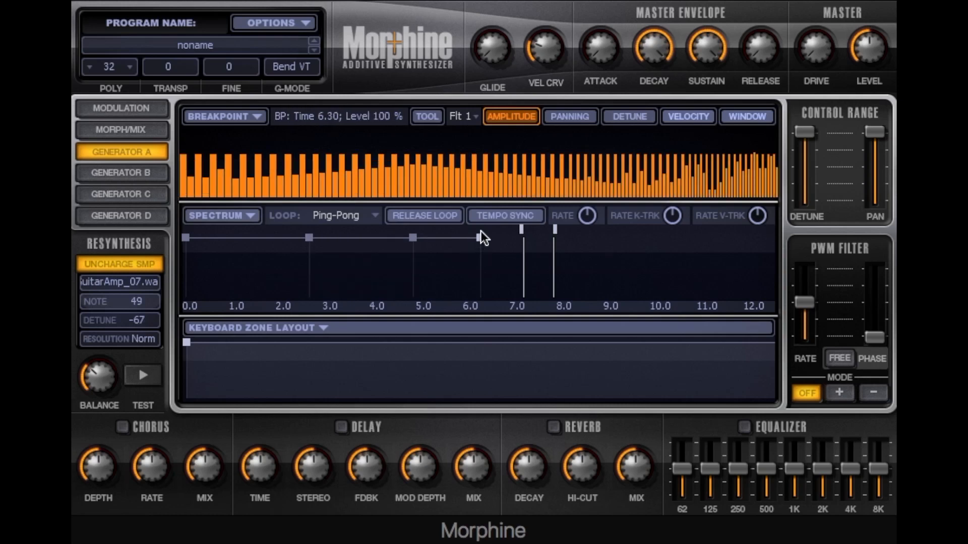
{"action": "left_click", "coordinate": [468, 258]}
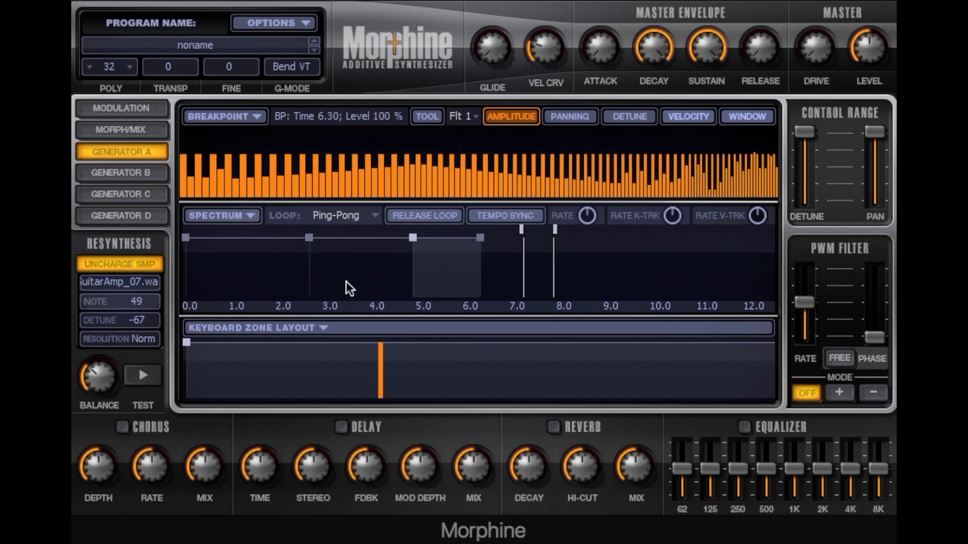
{"action": "left_click", "coordinate": [355, 270]}
{"action": "left_click", "coordinate": [435, 250]}
{"action": "left_click_drag", "start_coordinate": [440, 169], "coordinate": [439, 199]}
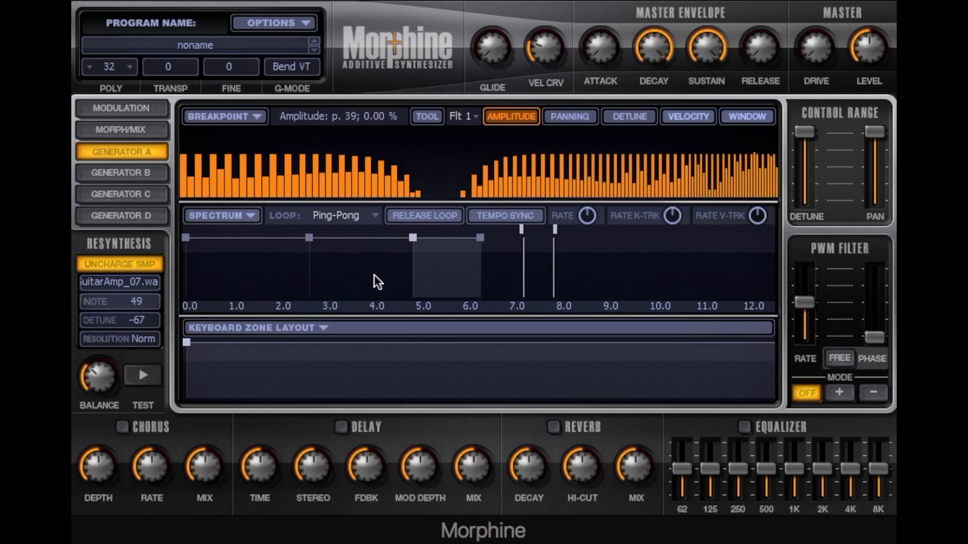
{"action": "left_click_drag", "start_coordinate": [374, 275], "coordinate": [375, 286]}
{"action": "left_click_drag", "start_coordinate": [669, 182], "coordinate": [660, 280]}
{"action": "left_click_drag", "start_coordinate": [255, 194], "coordinate": [278, 255]}
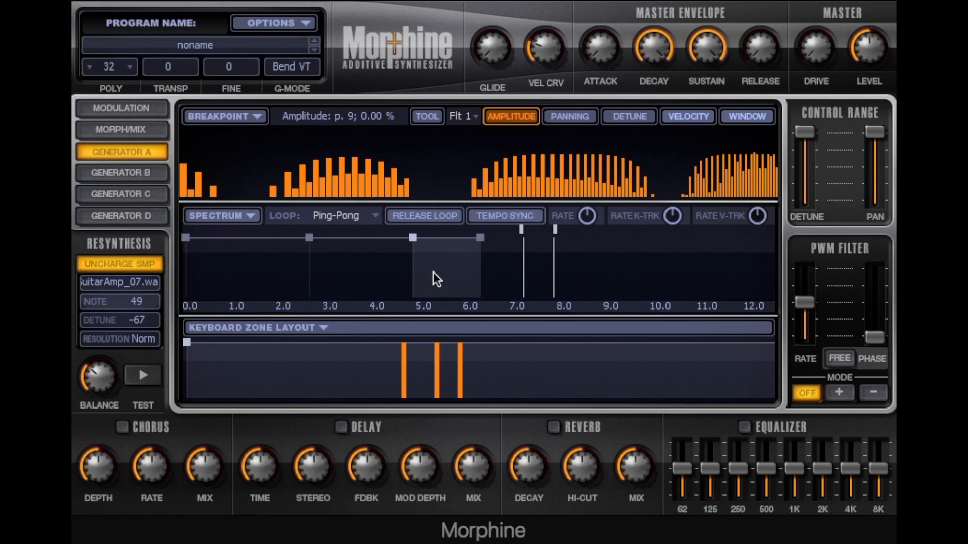
- Reshape the panning of the first three breakpoints with Flt 1, reaching about 43% at partial 34 on the third and 35% at partial 5 on the first
{"action": "left_click", "coordinate": [569, 117]}
{"action": "left_click_drag", "start_coordinate": [434, 169], "coordinate": [385, 151]}
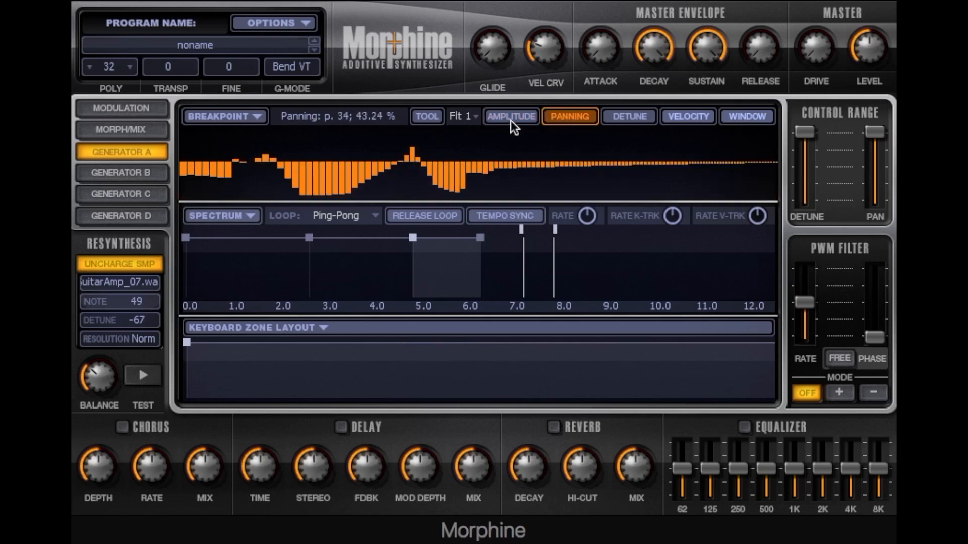
{"action": "left_click", "coordinate": [383, 274]}
{"action": "mouse_move", "coordinate": [349, 177]}
{"action": "left_mouse_down"}
{"action": "mouse_move", "coordinate": [320, 133]}
{"action": "mouse_move", "coordinate": [309, 169]}
{"action": "left_mouse_up"}
{"action": "left_click", "coordinate": [274, 253]}
{"action": "mouse_move", "coordinate": [220, 159]}
{"action": "left_mouse_down"}
{"action": "mouse_move", "coordinate": [214, 115]}
{"action": "mouse_move", "coordinate": [217, 137]}
{"action": "left_mouse_up"}
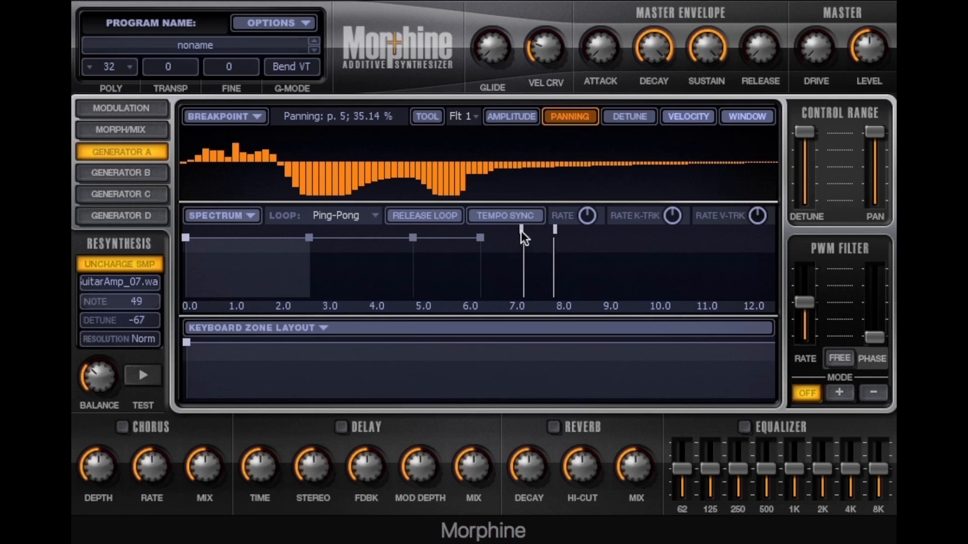
- Set the spectrum loop to start at 3.78 sec and end at 6.16 sec, and enable tempo sync
{"action": "left_click_drag", "start_coordinate": [521, 230], "coordinate": [362, 257]}
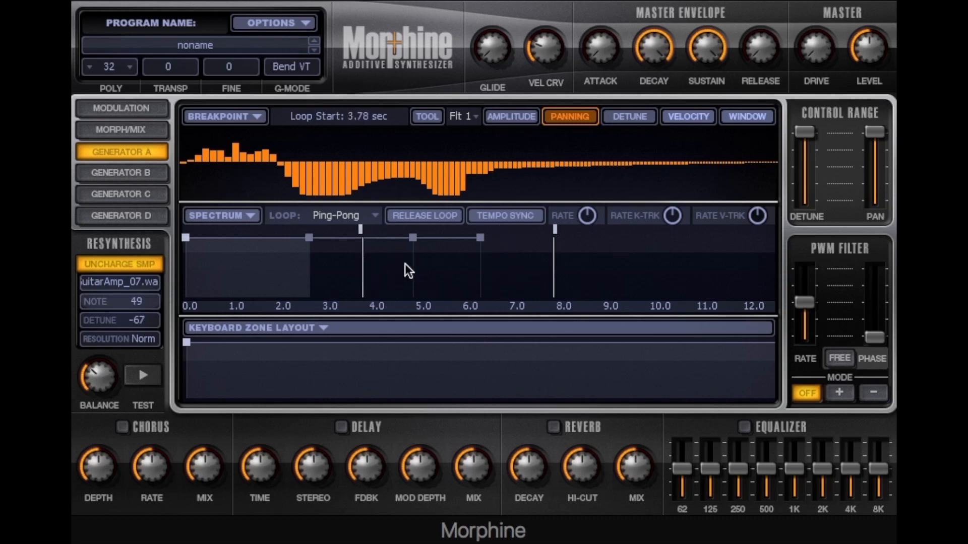
{"action": "left_click_drag", "start_coordinate": [554, 231], "coordinate": [450, 235]}
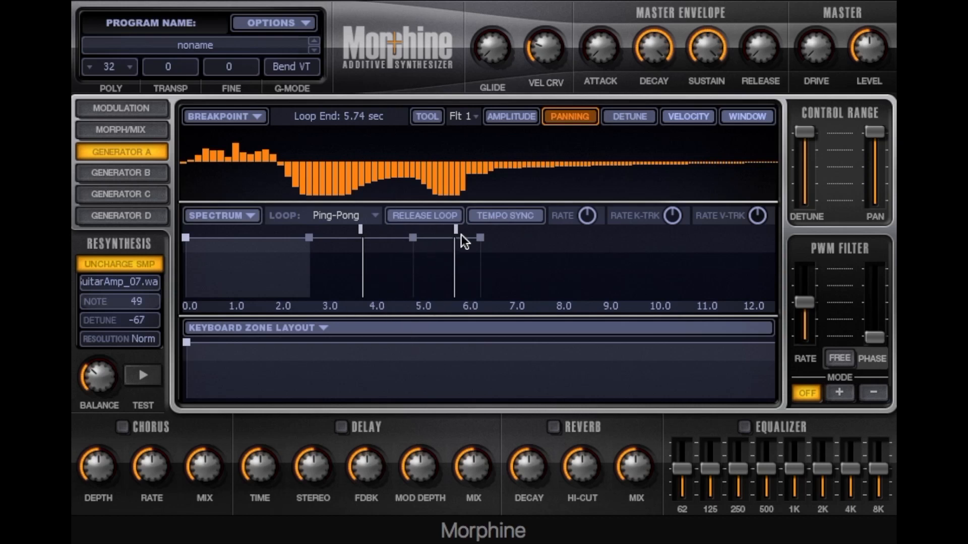
{"action": "mouse_move", "coordinate": [458, 231]}
{"action": "left_mouse_down"}
{"action": "mouse_move", "coordinate": [535, 233]}
{"action": "mouse_move", "coordinate": [474, 237]}
{"action": "left_mouse_up"}
{"action": "left_click", "coordinate": [510, 224]}
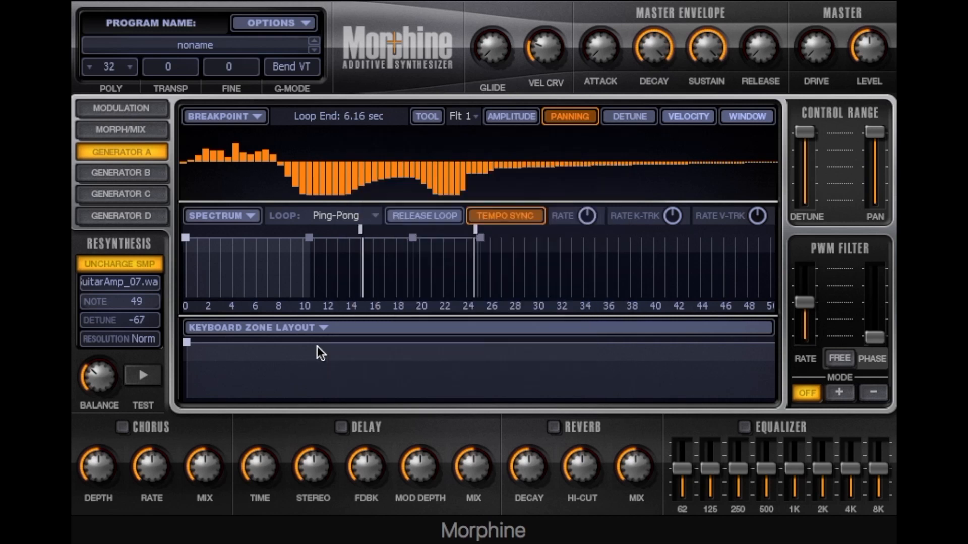
- Add keyboard zones starting at key D#2 with level 93% and at a higher key, and show the D#2 zone's amplitude graph
{"action": "left_click", "coordinate": [317, 346]}
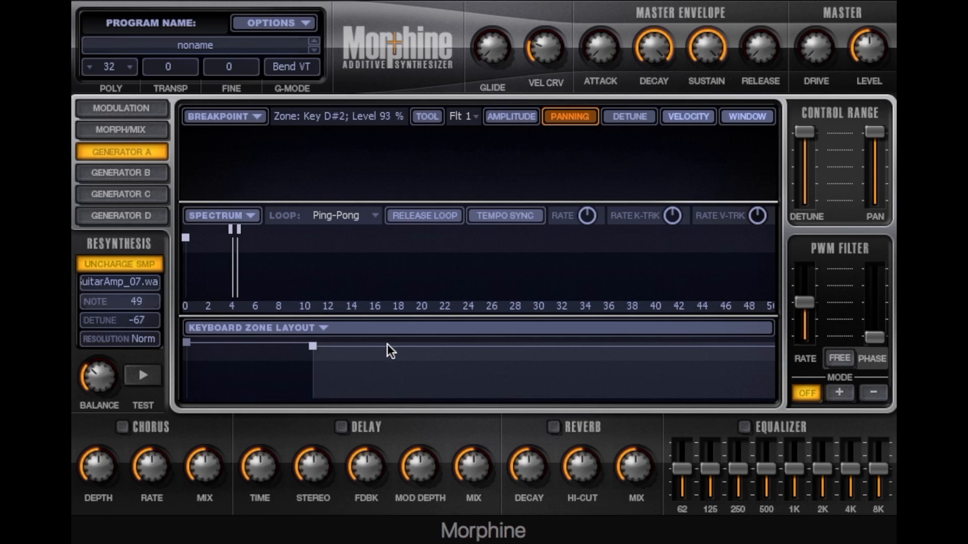
{"action": "left_click", "coordinate": [598, 345]}
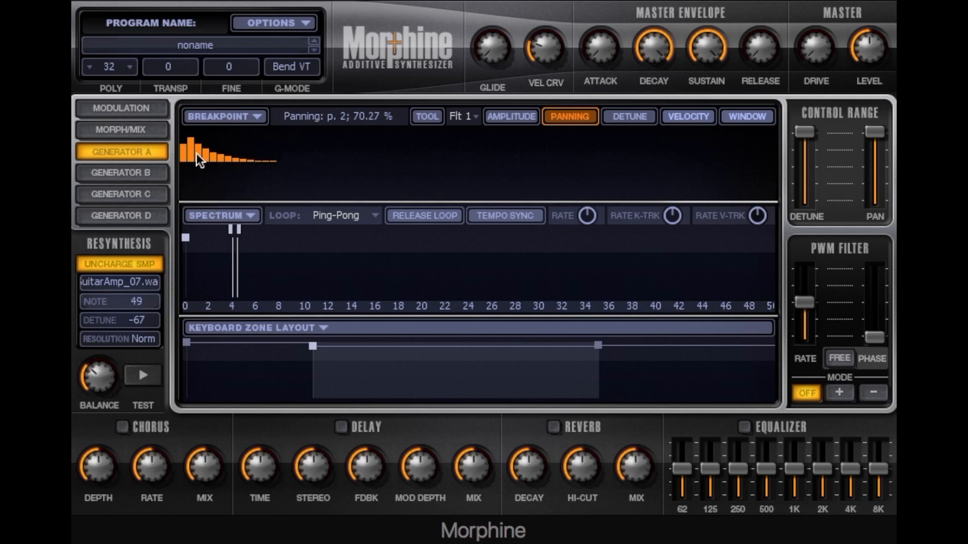
{"action": "left_click", "coordinate": [527, 121]}
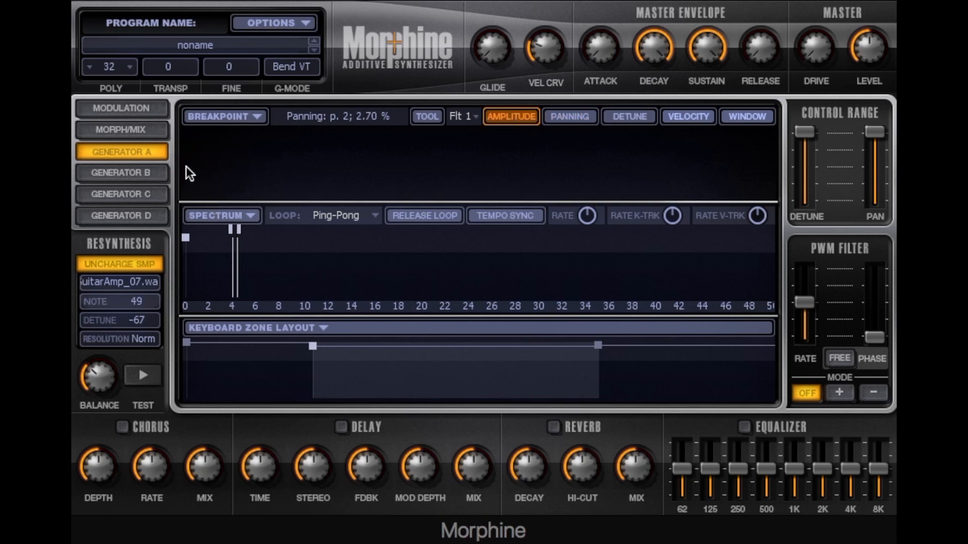
- Draw the D#2 zone's even partials at about 51% amplitude, and move that zone's start to key A#3 with level 100%
{"action": "left_click", "coordinate": [462, 118]}
{"action": "left_click", "coordinate": [513, 78]}
{"action": "left_click_drag", "start_coordinate": [185, 173], "coordinate": [200, 144]}
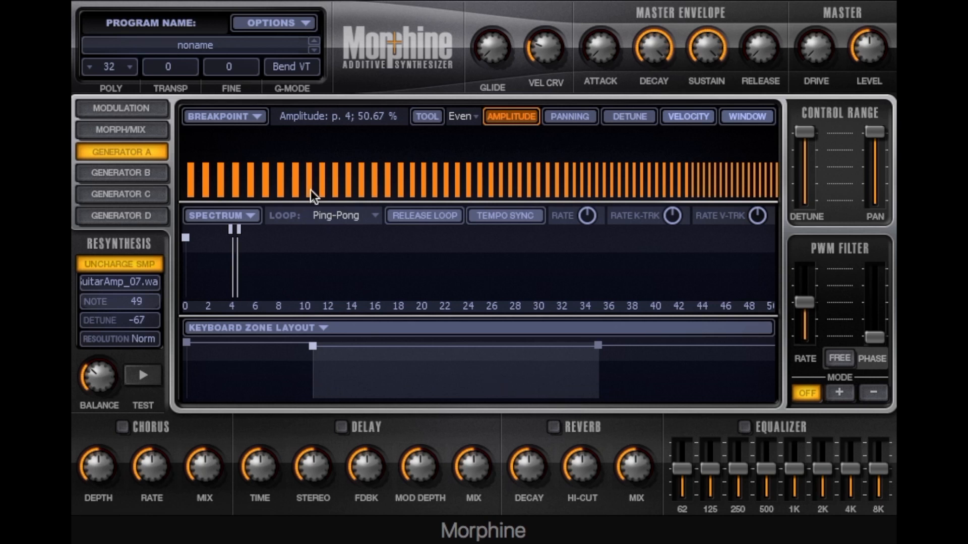
{"action": "left_click", "coordinate": [266, 368]}
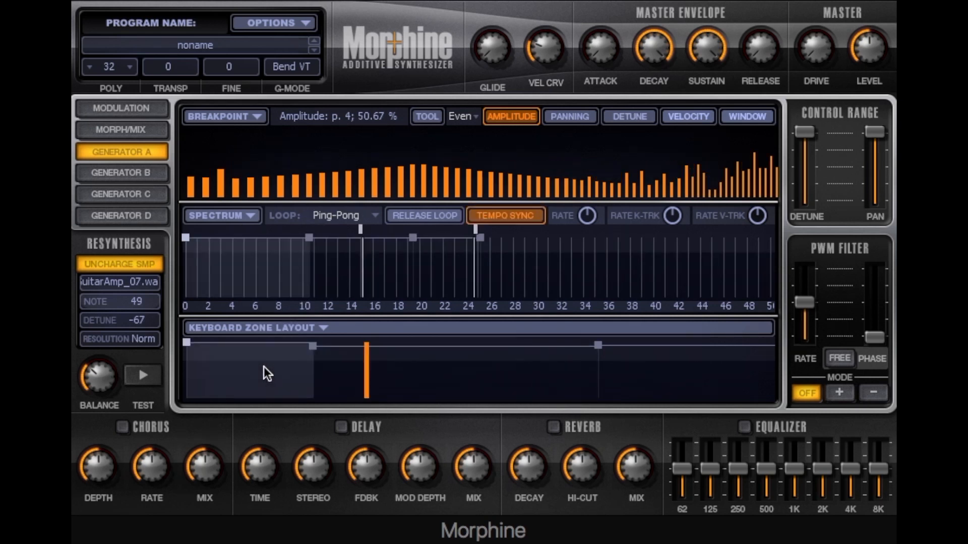
{"action": "left_click_drag", "start_coordinate": [314, 346], "coordinate": [397, 338]}
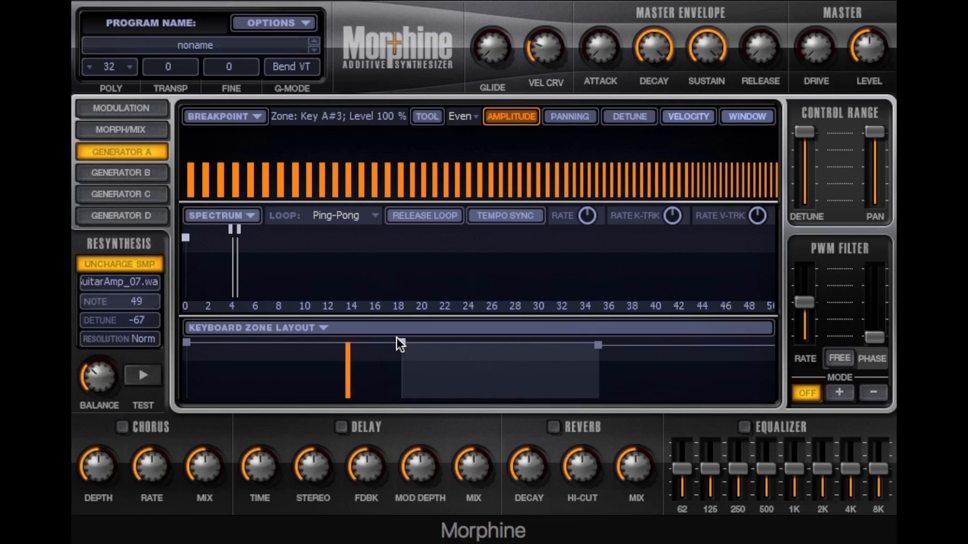
- Redraw the lowest keyboard zone's first breakpoint with only even partials, and add every third partial at about 25% amplitude using 3rds
{"action": "left_click", "coordinate": [367, 380]}
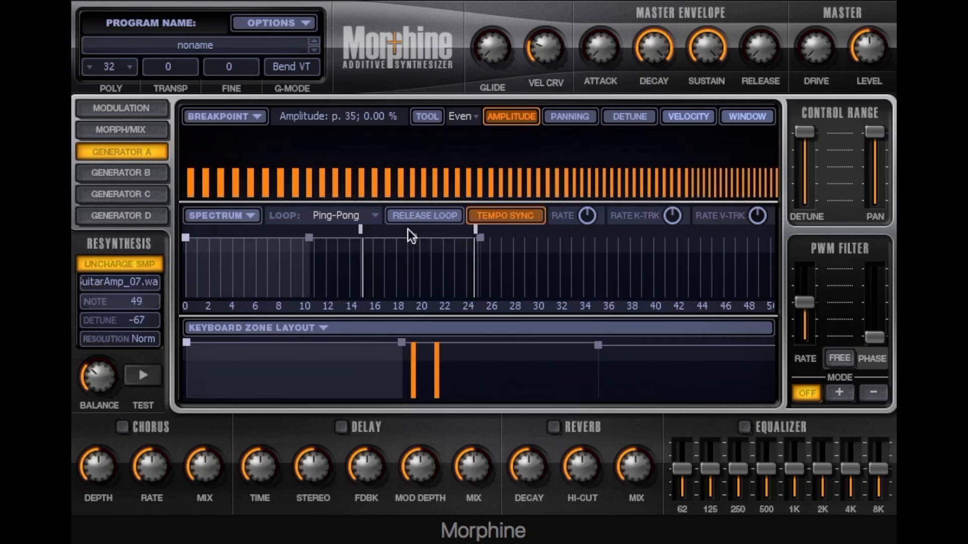
{"action": "left_click", "coordinate": [472, 115]}
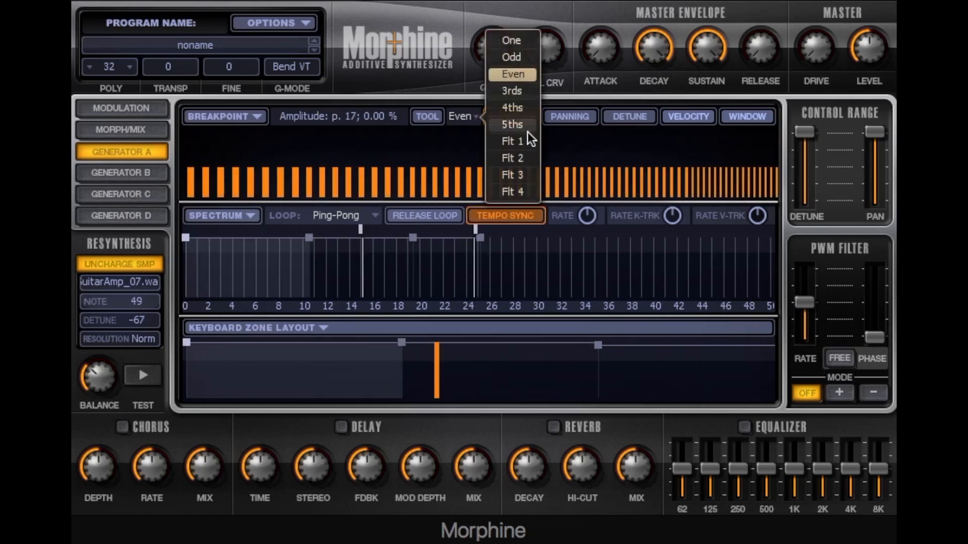
{"action": "left_click", "coordinate": [512, 141]}
{"action": "left_click", "coordinate": [470, 118]}
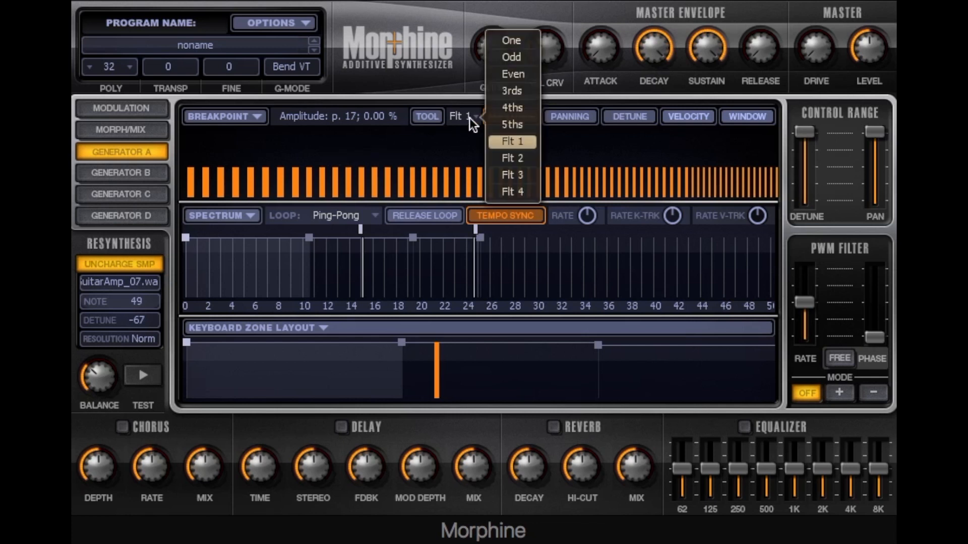
{"action": "left_click", "coordinate": [501, 94]}
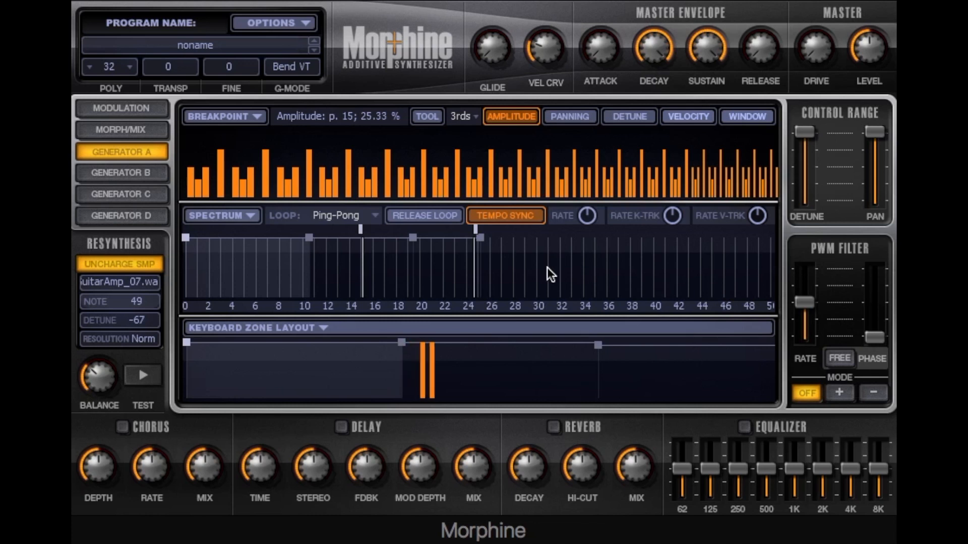
- Draw the highest zone's amplitude with 3rds at about 24%, and add Flt 2 peaks, including about 63% at partial 46 and 51% at partial 5
{"action": "left_click", "coordinate": [490, 360]}
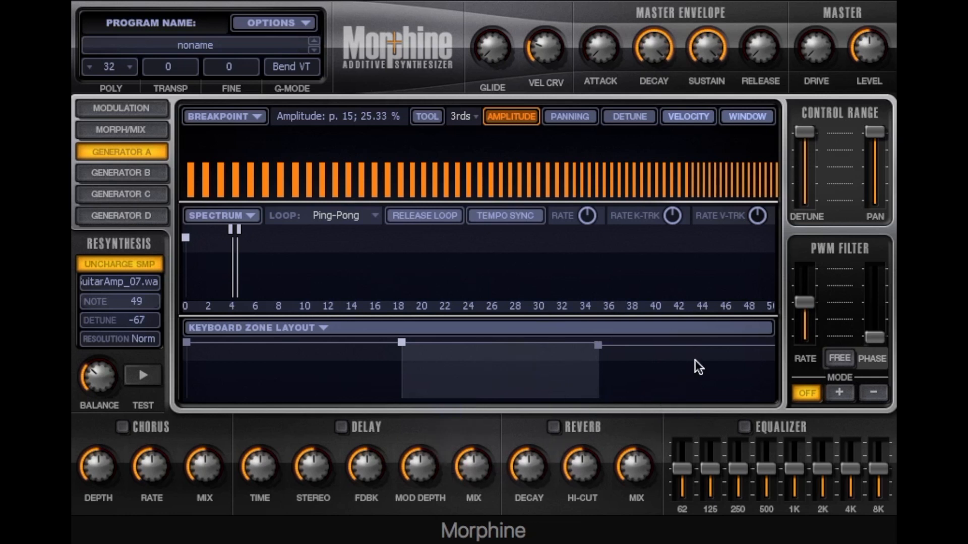
{"action": "left_click", "coordinate": [602, 364]}
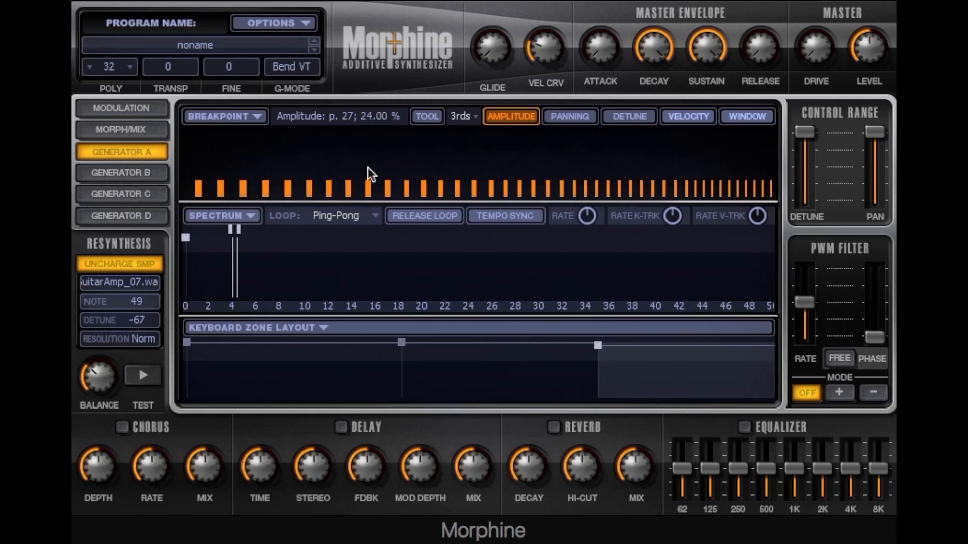
{"action": "left_click", "coordinate": [469, 117]}
{"action": "left_click", "coordinate": [512, 157]}
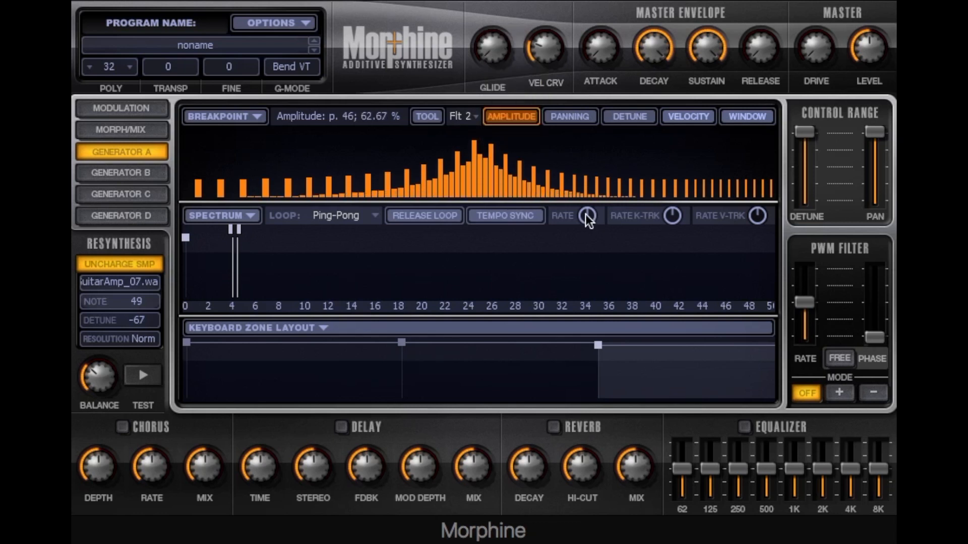
{"action": "mouse_move", "coordinate": [309, 149]}
{"action": "left_mouse_down"}
{"action": "mouse_move", "coordinate": [216, 170]}
{"action": "mouse_move", "coordinate": [221, 146]}
{"action": "left_mouse_up"}
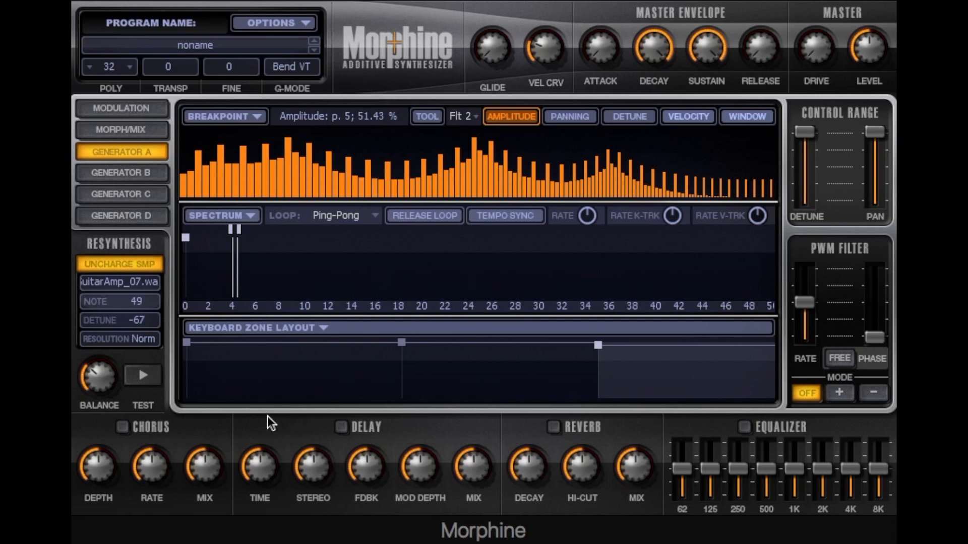
- Compare the amplitude graphs of the middle and lowest keyboard zones, including the lowest zone's second and third spectrum breakpoints
{"action": "left_click", "coordinate": [452, 371]}
{"action": "left_click", "coordinate": [296, 376]}
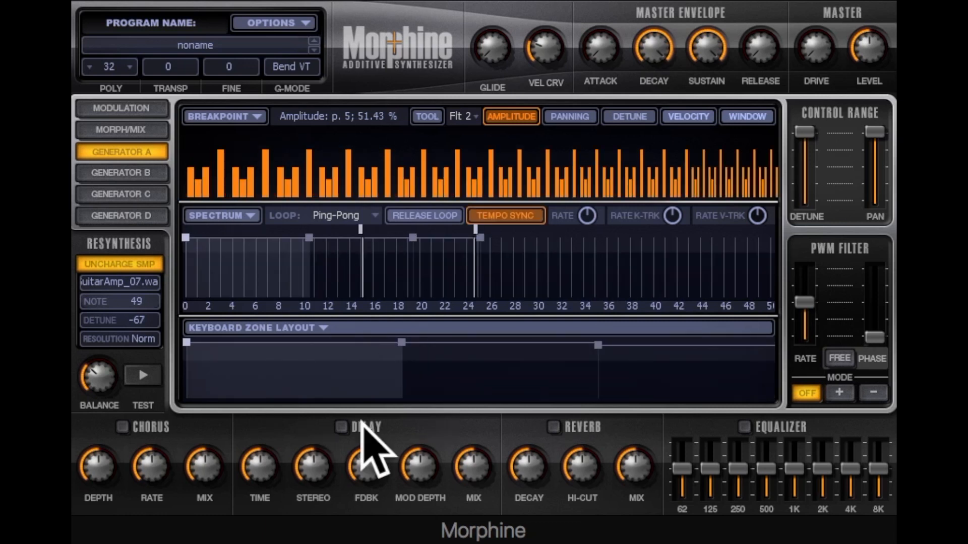
{"action": "left_click", "coordinate": [424, 267]}
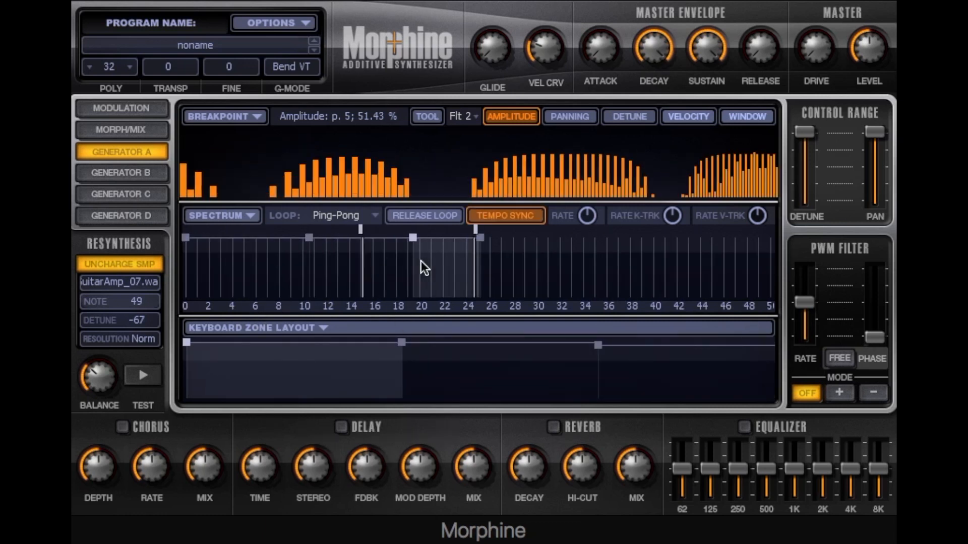
{"action": "left_click", "coordinate": [293, 276]}
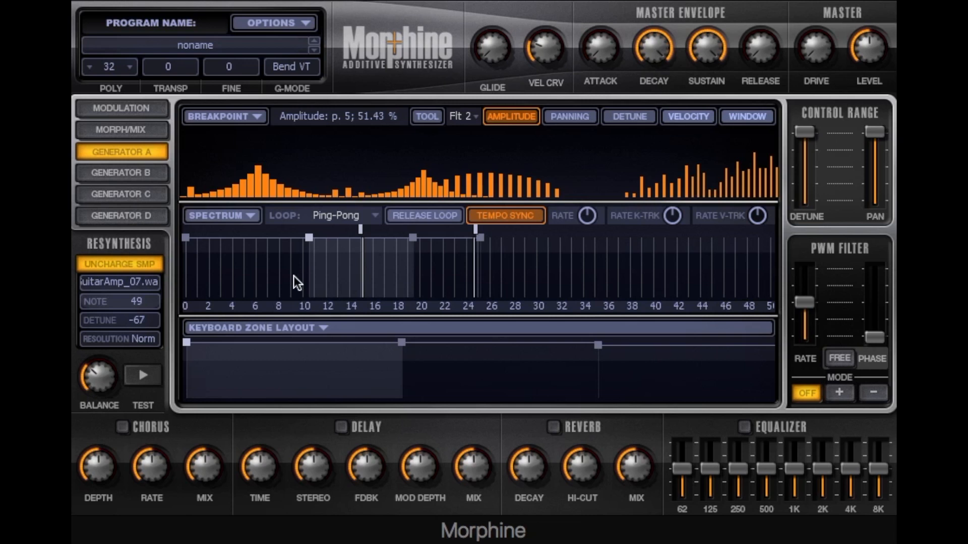
{"action": "left_click", "coordinate": [342, 262]}
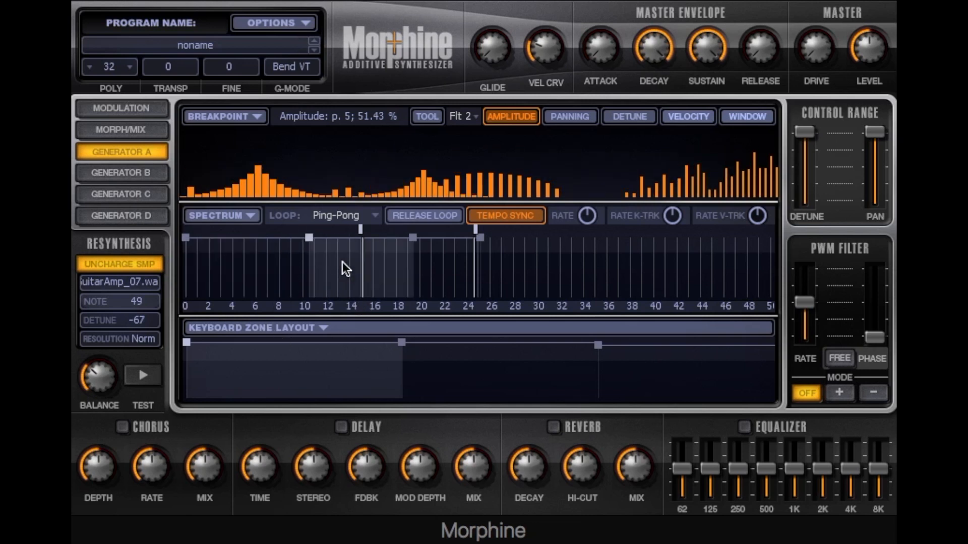
{"action": "left_click", "coordinate": [429, 274]}
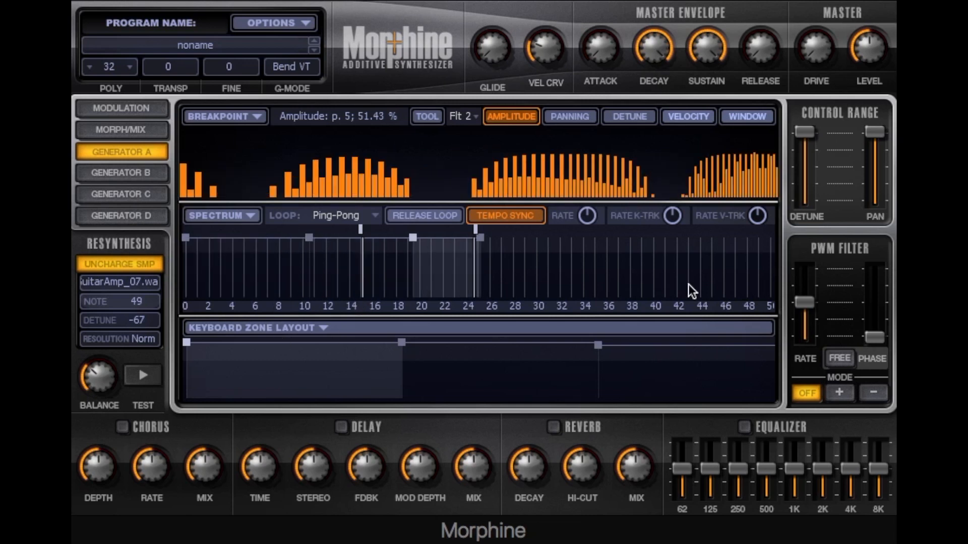